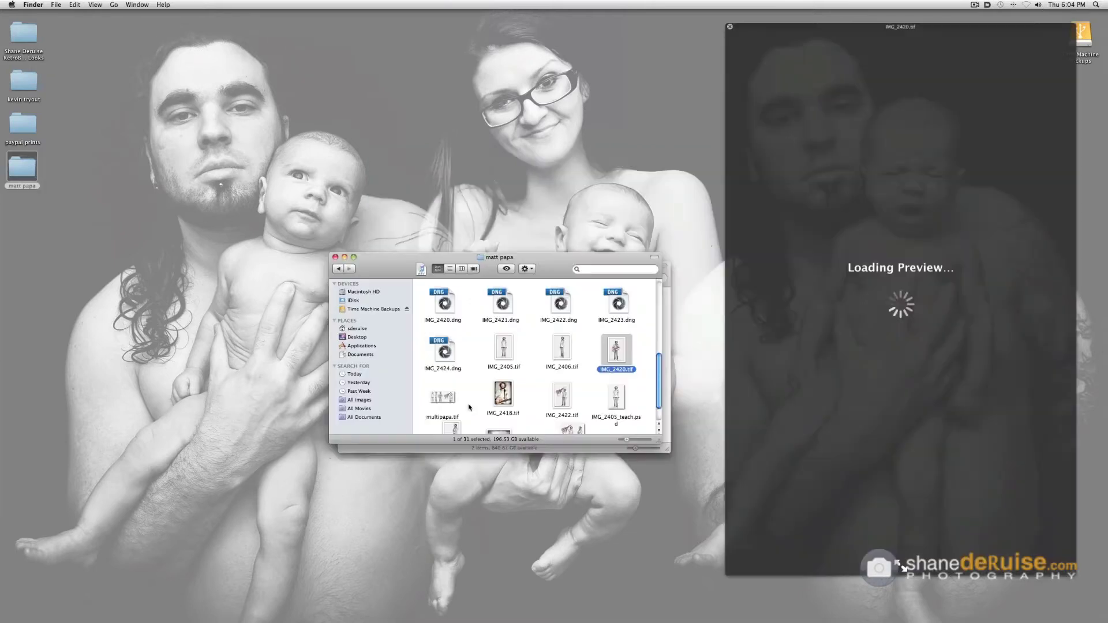
# Step: Preview IMG_2422.tif and matt_papa_duo.tif, then close the preview and the front Finder window
pyautogui.click(562, 404)
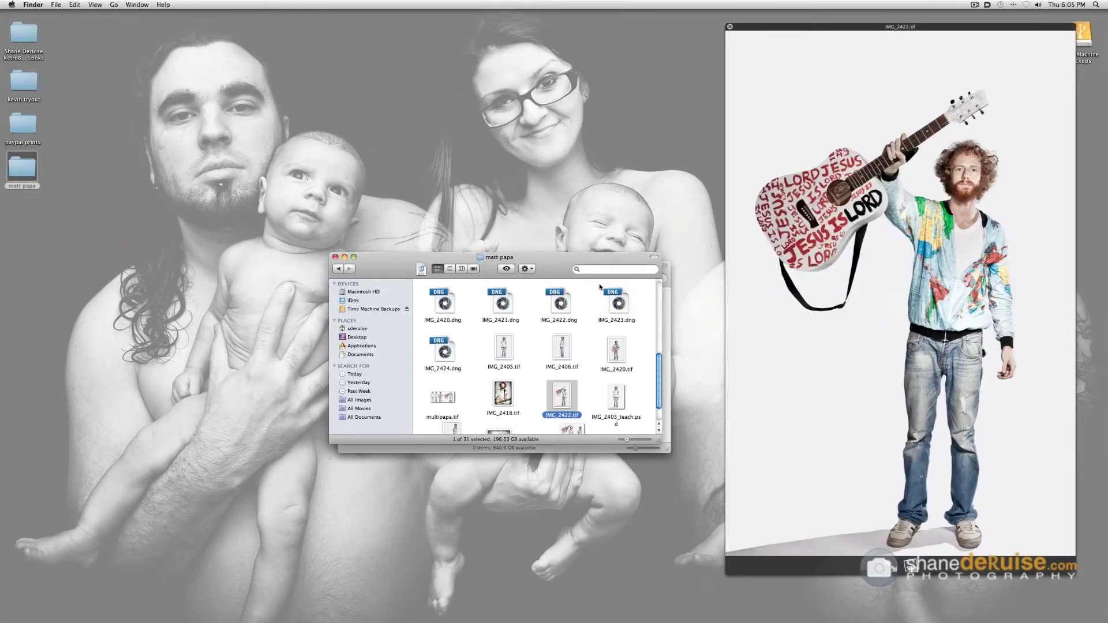
pyautogui.moveTo(558, 269); pyautogui.dragTo(554, 184)
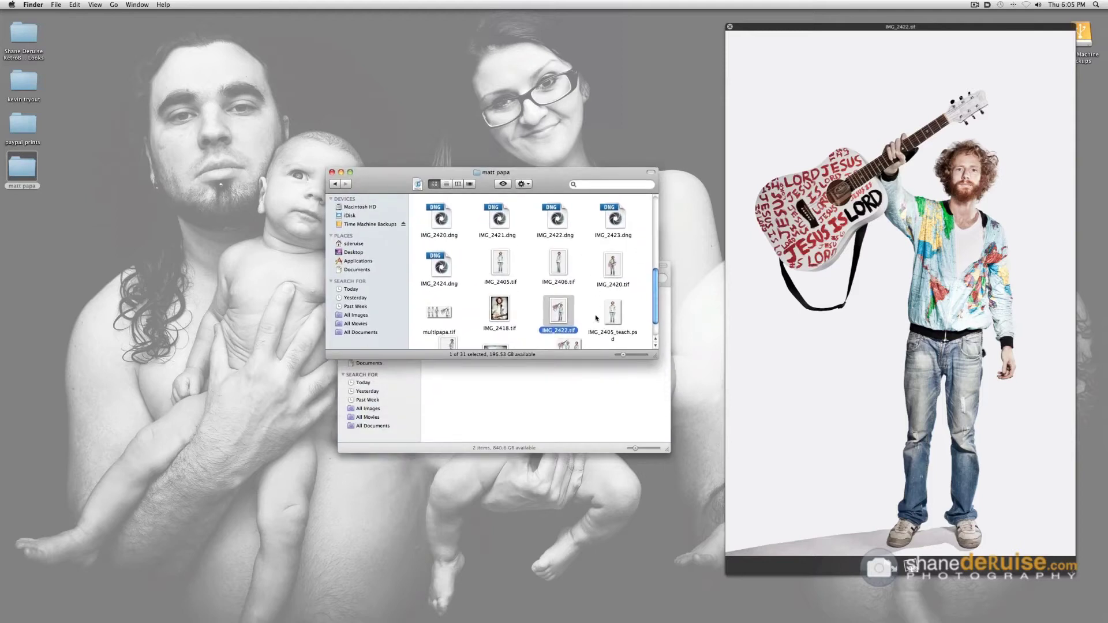
pyautogui.scroll(-2, 596, 317)
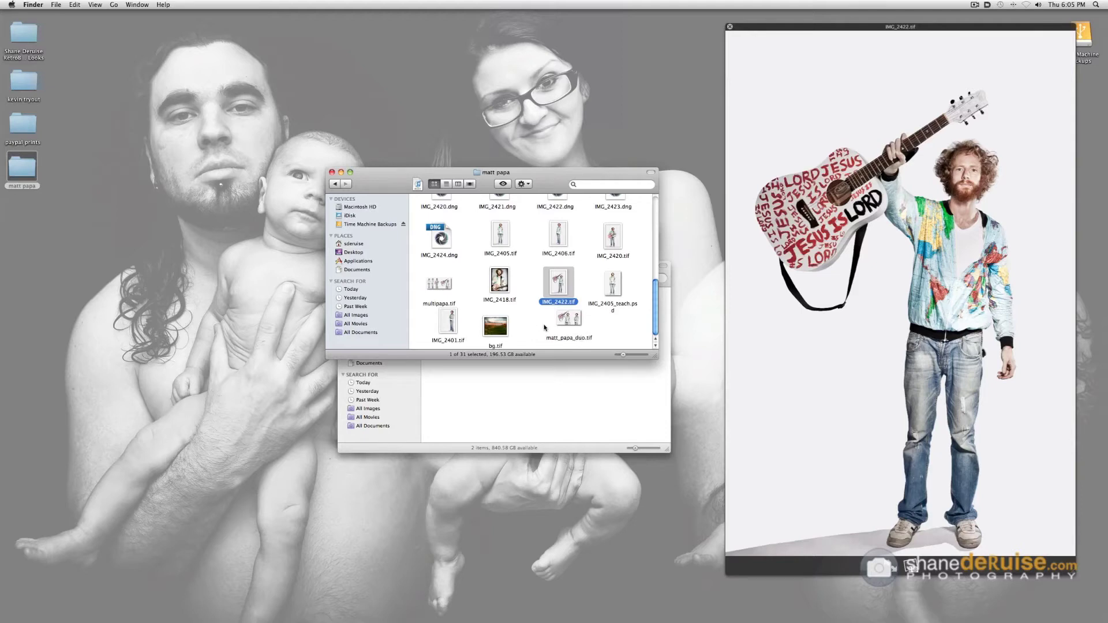
pyautogui.click(584, 316)
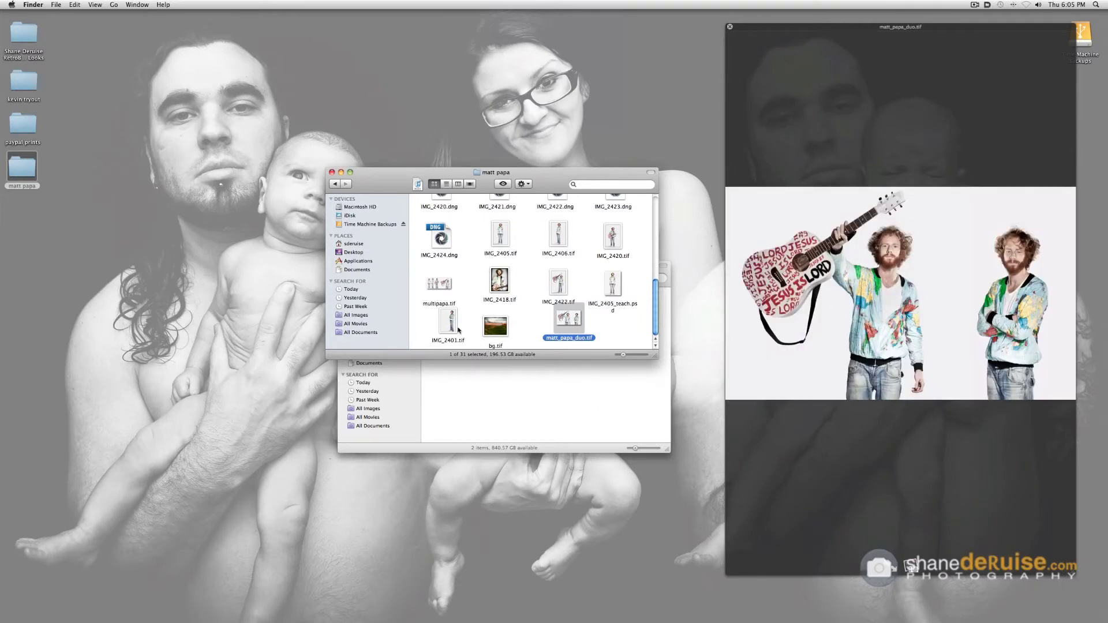
pyautogui.click(729, 27)
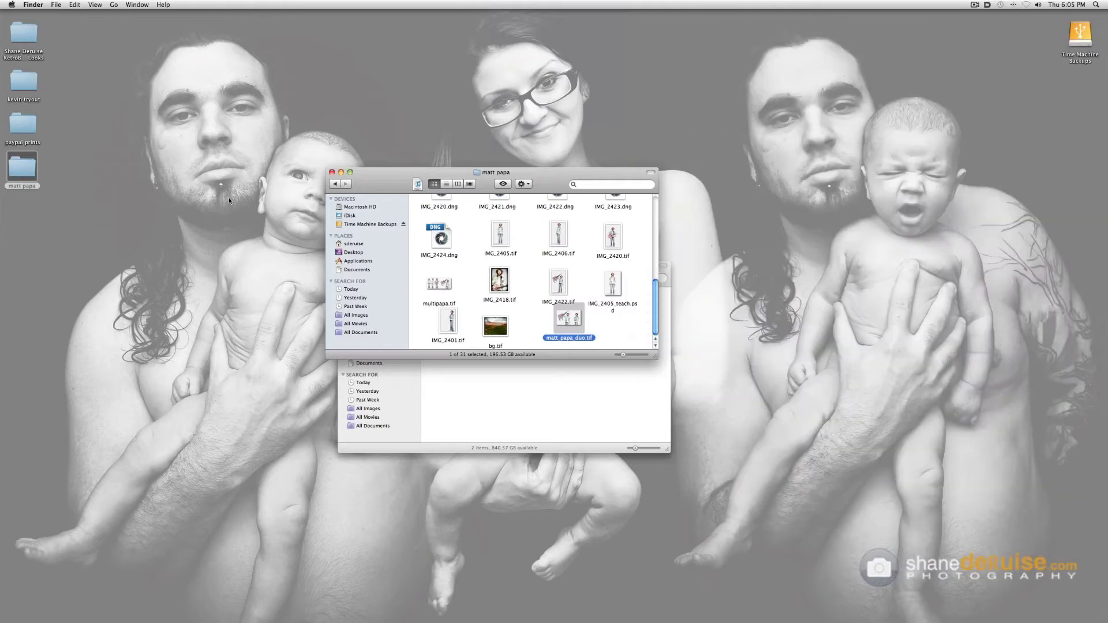
pyautogui.click(332, 173)
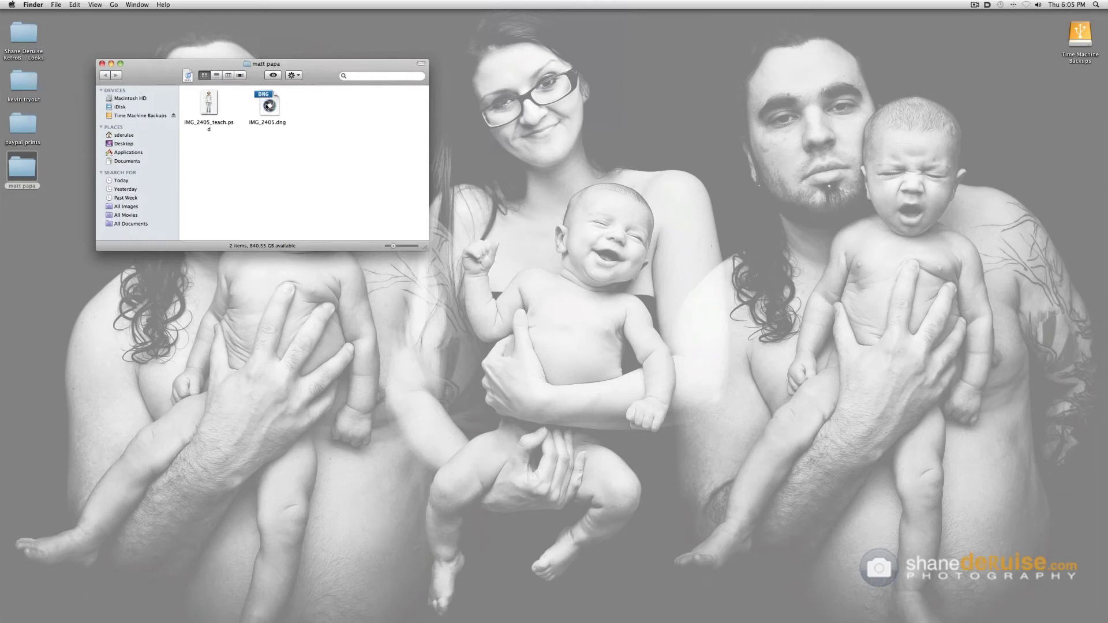
# Step: Open IMG_2405.dng in Camera Raw and set Exposure -0.10, Recovery 19, Blacks 16
pyautogui.press('super+Tab')
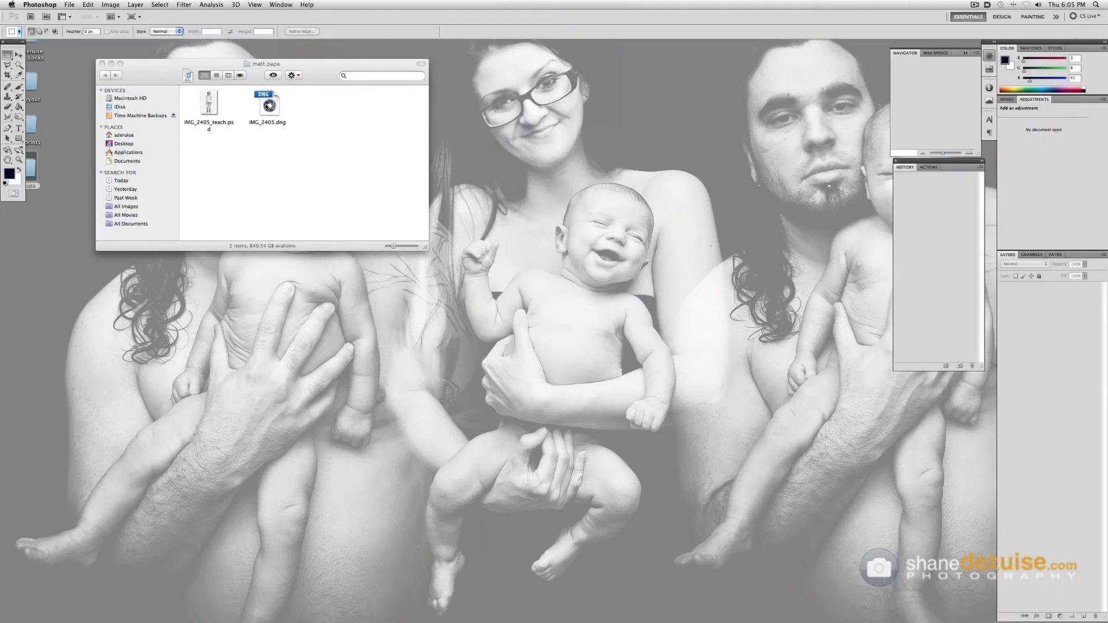
pyautogui.moveTo(267, 105); pyautogui.dragTo(531, 596)
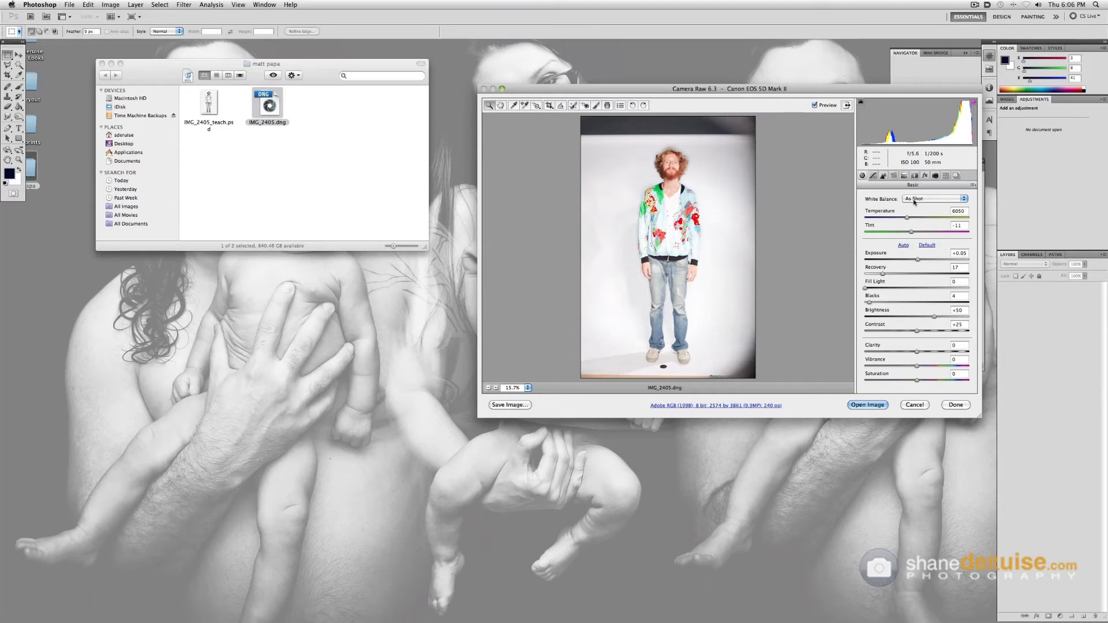
pyautogui.moveTo(882, 275); pyautogui.dragTo(884, 276)
pyautogui.click(918, 259)
pyautogui.moveTo(917, 259); pyautogui.dragTo(915, 260)
pyautogui.moveTo(869, 302); pyautogui.dragTo(874, 303)
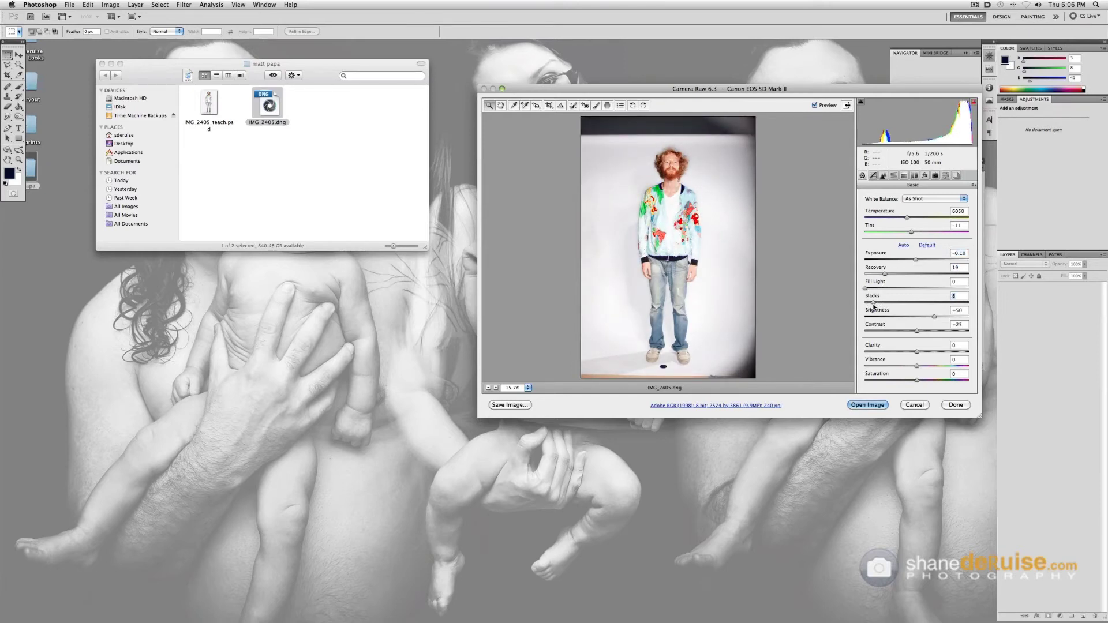
pyautogui.click(878, 304)
pyautogui.moveTo(879, 304); pyautogui.dragTo(881, 304)
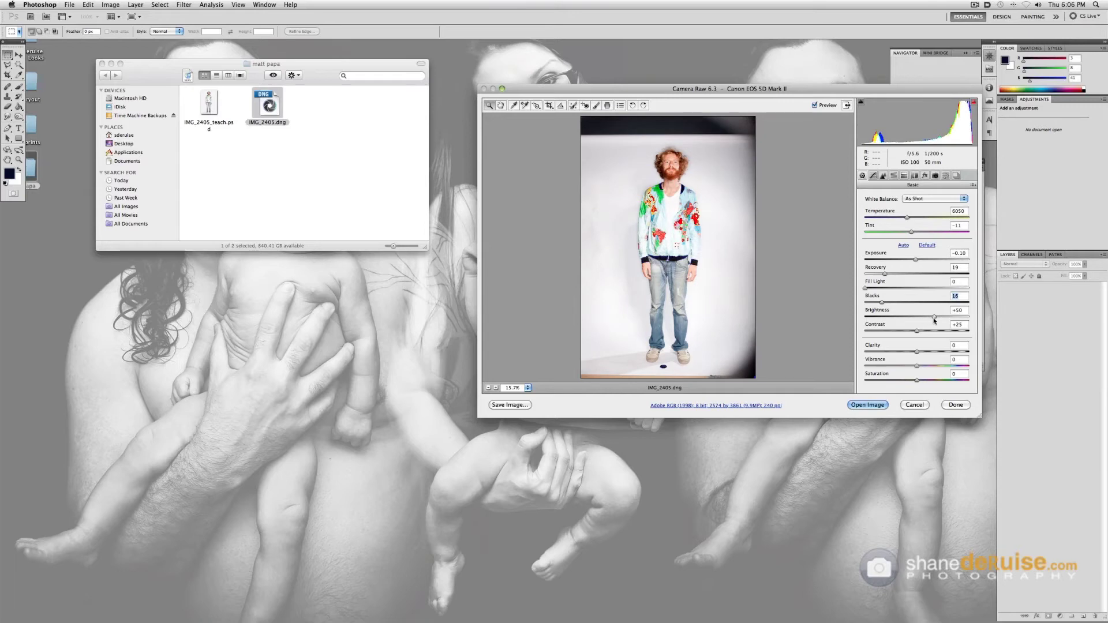
# Step: Open the adjusted raw photo and duplicate it onto a new Layer 1
pyautogui.click(867, 405)
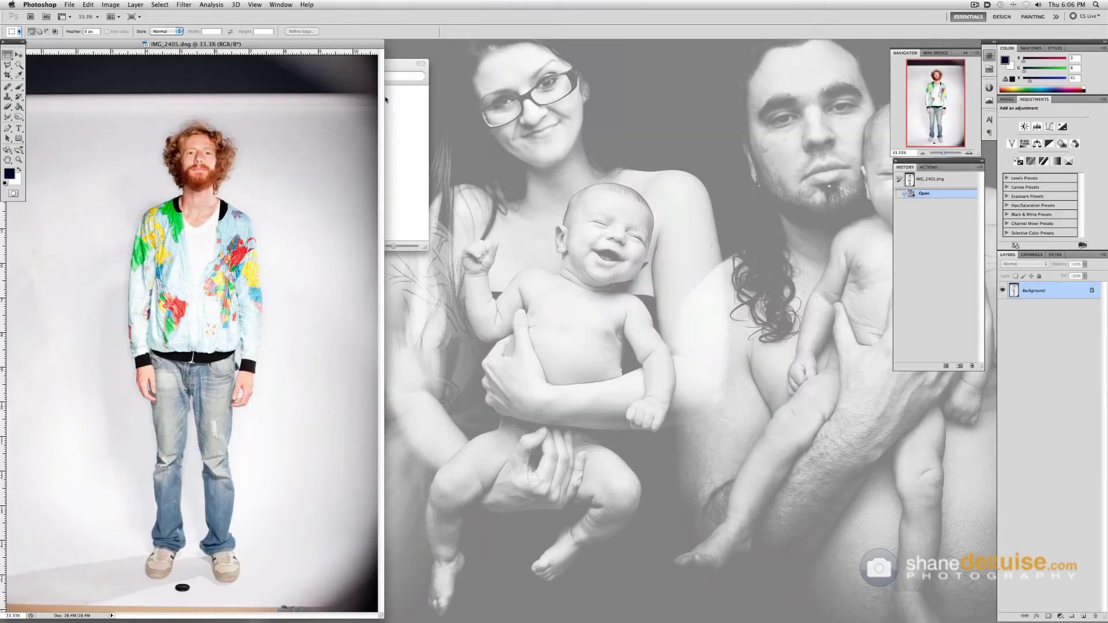
pyautogui.moveTo(305, 42); pyautogui.dragTo(712, 43)
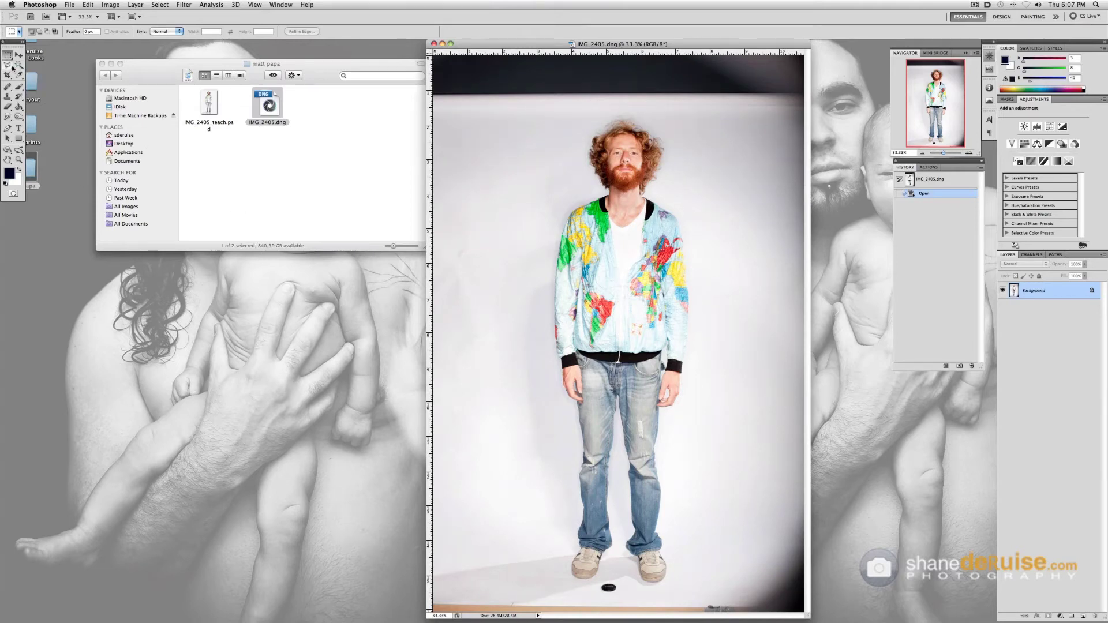
pyautogui.click(11, 65)
pyautogui.press('super')
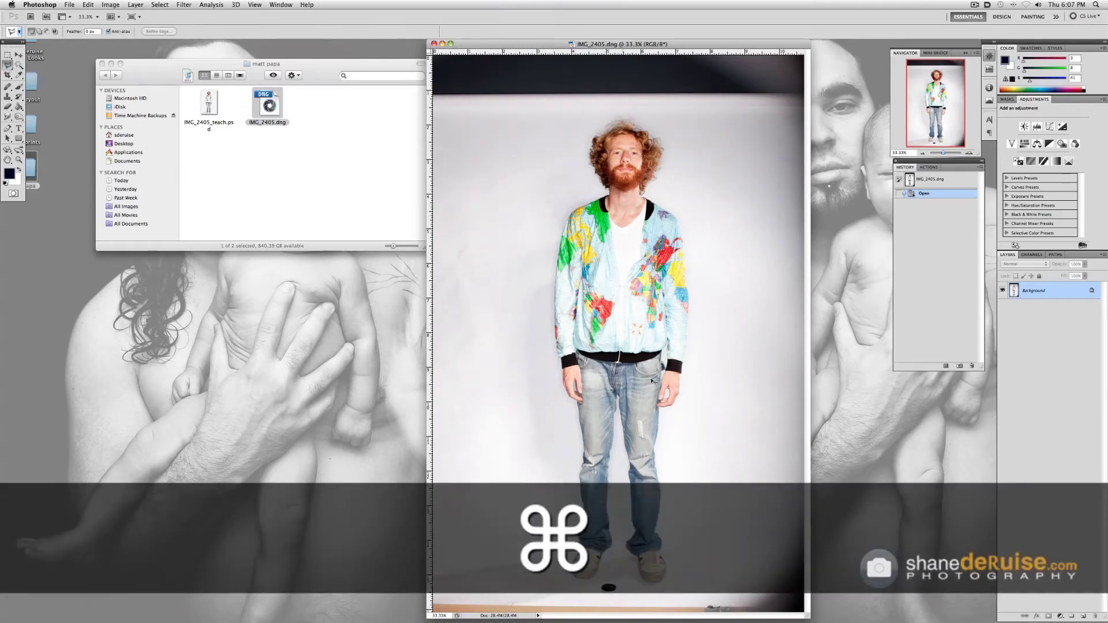
pyautogui.press('super+j')
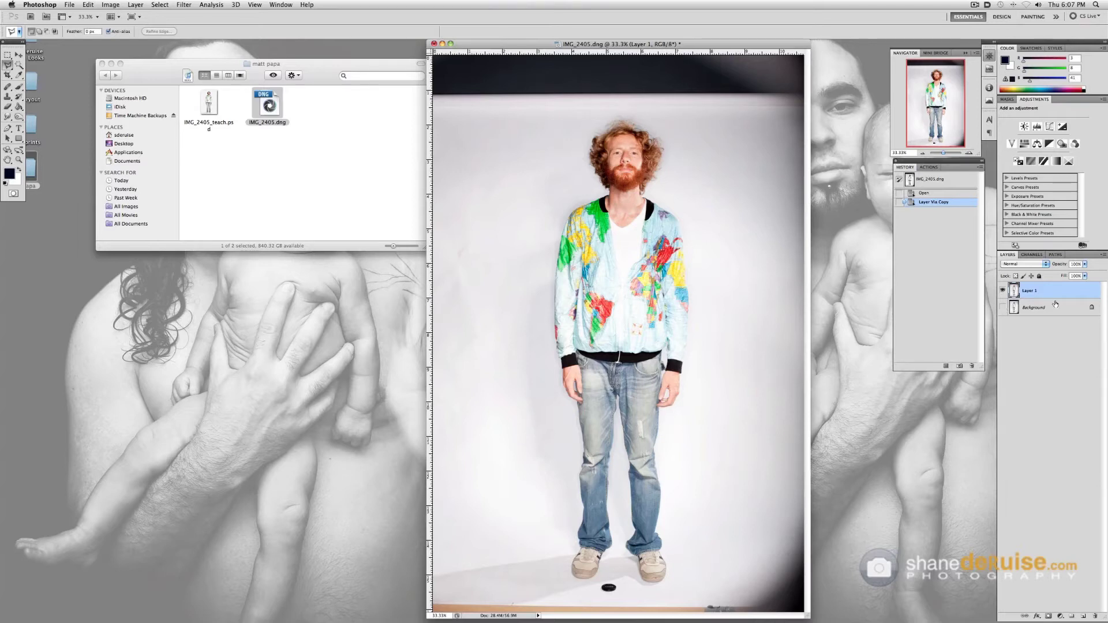
# Step: Outline and delete the backdrop above the man's head
pyautogui.click(467, 119)
pyautogui.click(611, 113)
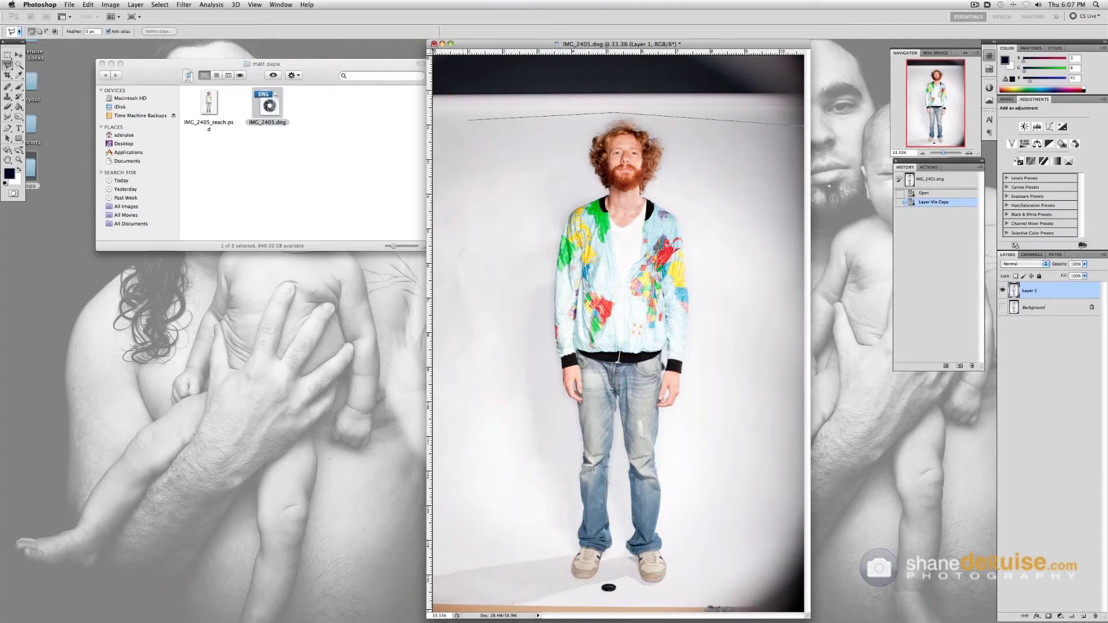
pyautogui.press('Return')
pyautogui.press('Delete')
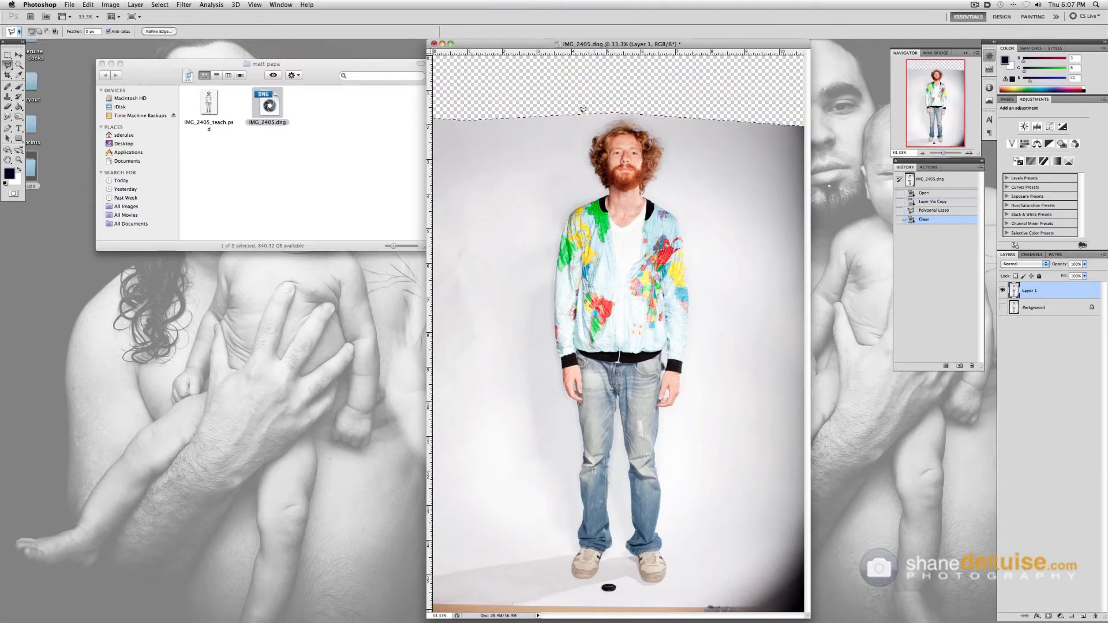
# Step: Outline the backdrop along the top right and right side of the figure
pyautogui.click(574, 138)
pyautogui.click(565, 94)
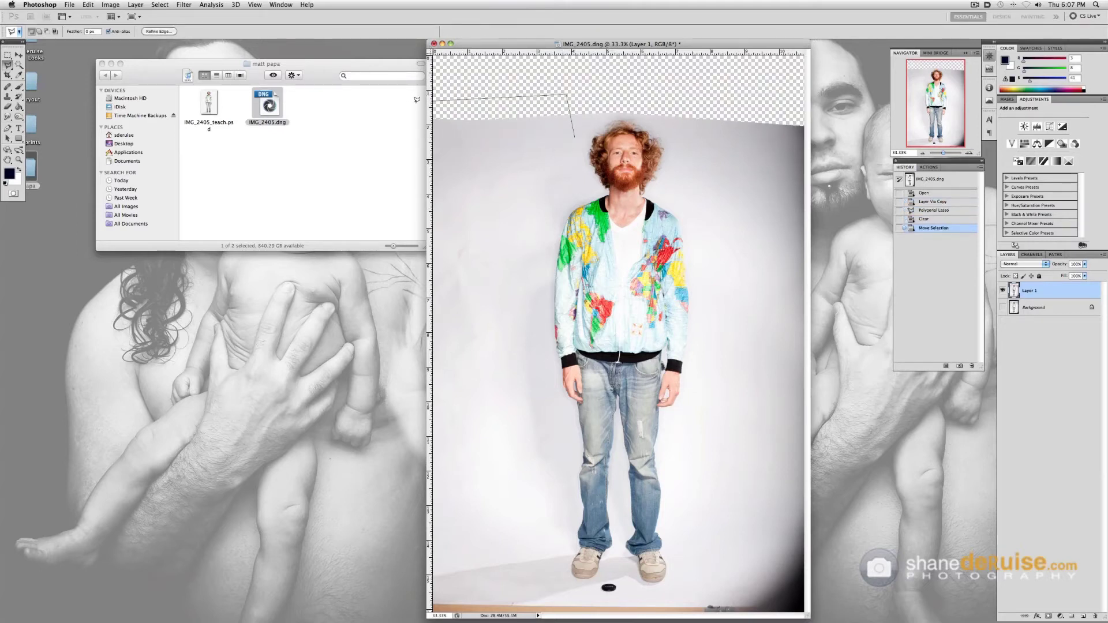
pyautogui.moveTo(316, 602)
pyautogui.click(807, 93)
pyautogui.click(770, 87)
pyautogui.click(686, 86)
pyautogui.click(681, 146)
pyautogui.click(706, 269)
pyautogui.click(708, 369)
# Step: Continue the outline down to the feet and along the floor, then outline the lower-left floor
pyautogui.click(690, 430)
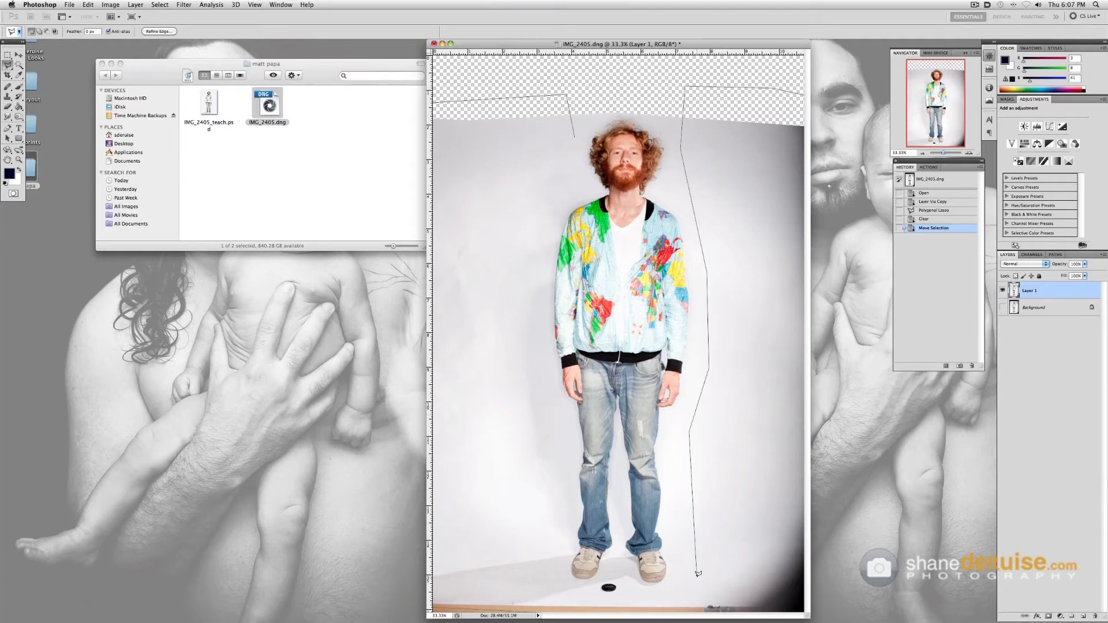
pyautogui.click(696, 578)
pyautogui.click(654, 606)
pyautogui.click(581, 591)
pyautogui.click(500, 601)
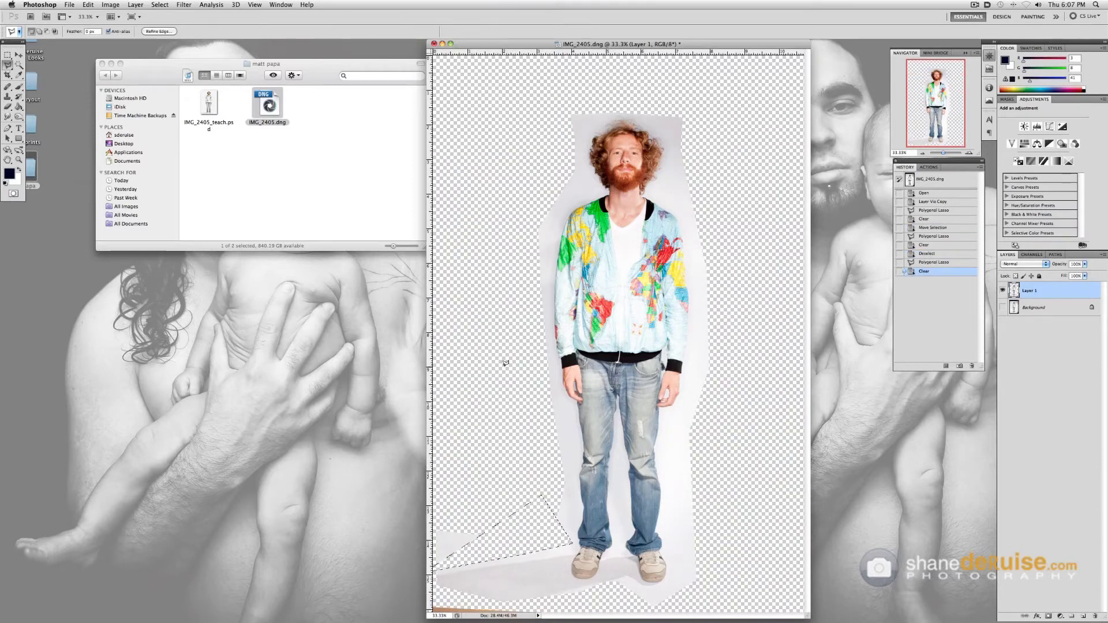
pyautogui.rightClick(498, 361)
pyautogui.click(525, 370)
pyautogui.click(478, 438)
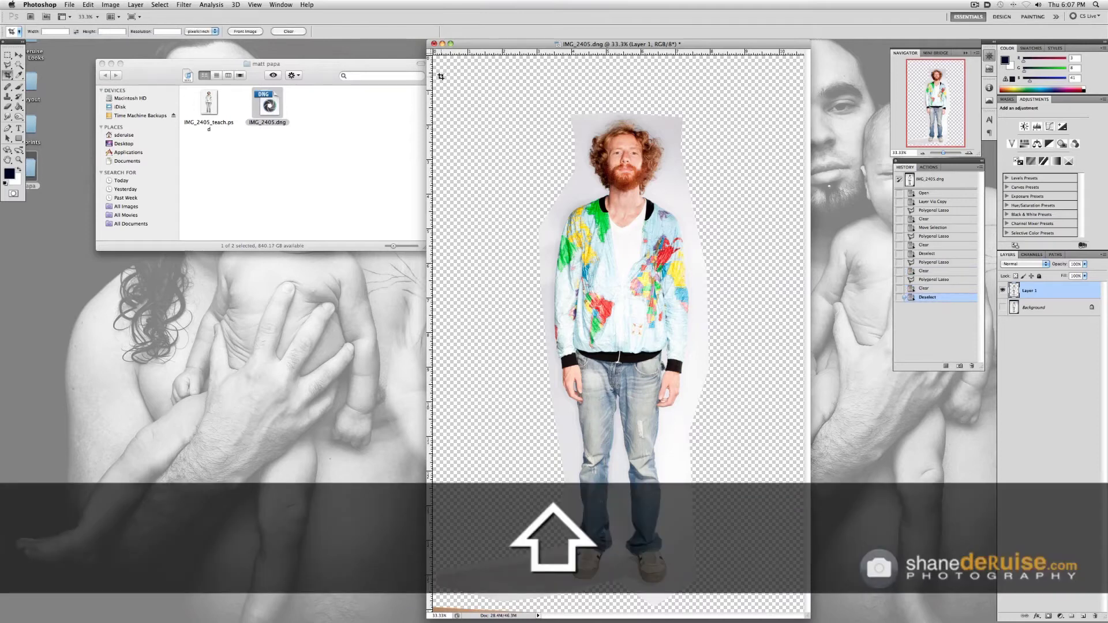
# Step: Crop the canvas tightly around the cutout figure
pyautogui.moveTo(441, 77)
pyautogui.mouseDown()
pyautogui.moveTo(755, 587)
pyautogui.moveTo(788, 603)
pyautogui.mouseUp()
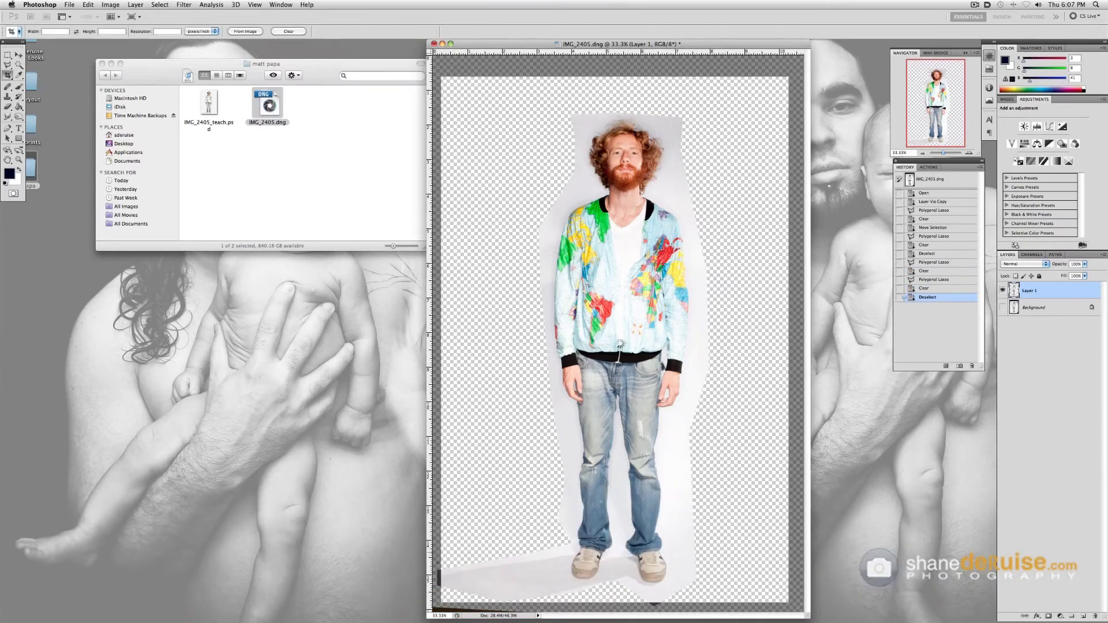
pyautogui.press('Return')
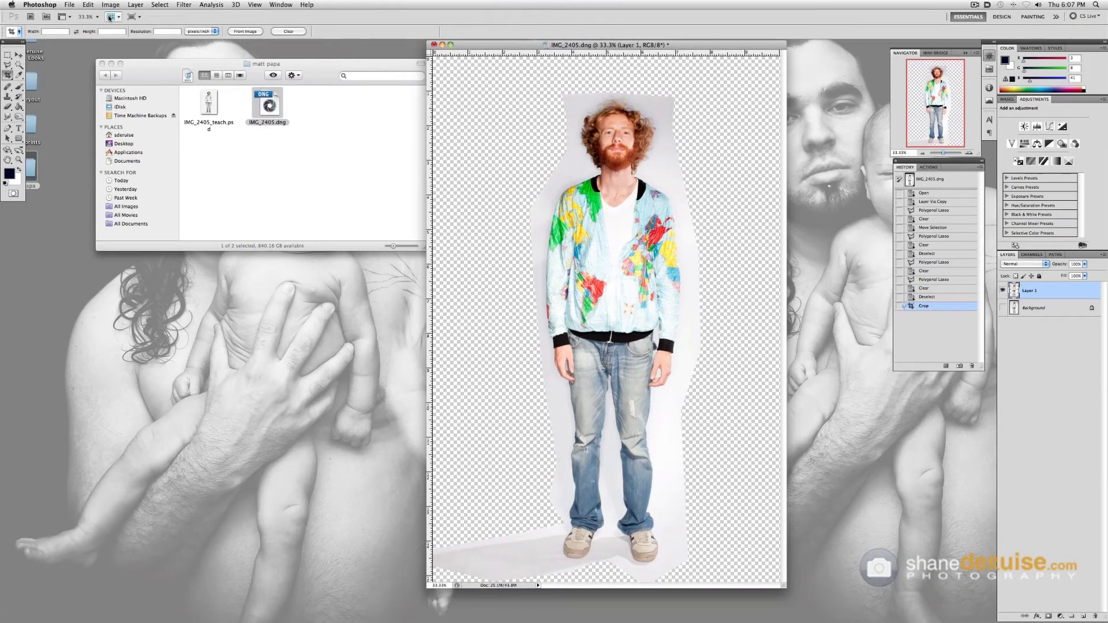
pyautogui.click(23, 55)
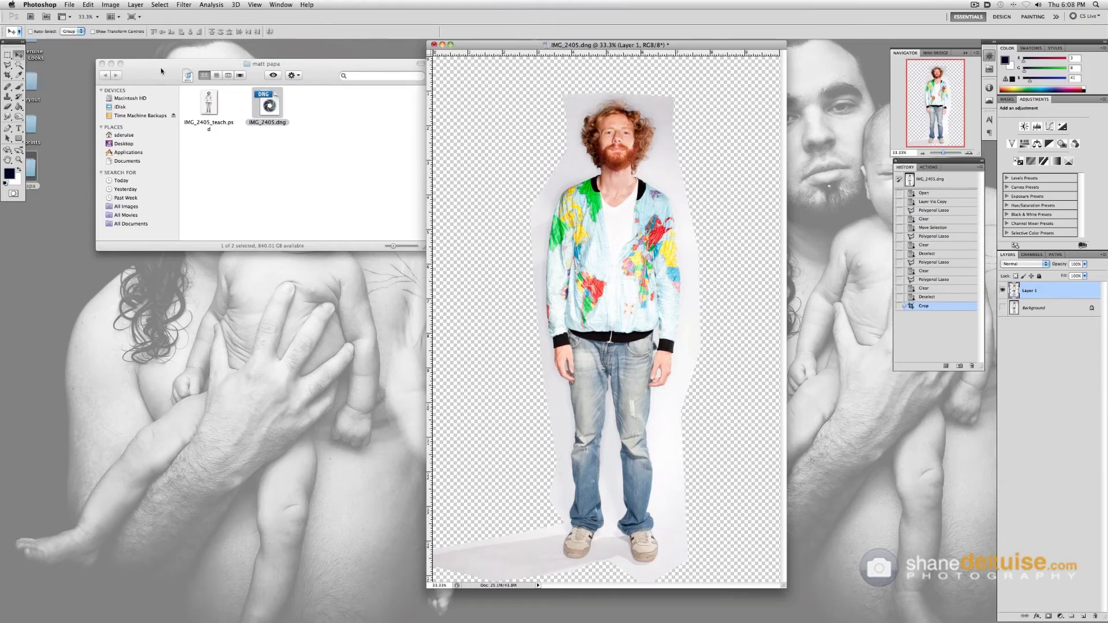
# Step: Switch to the Magnetic Lasso and zoom to 300% on the figure's left arm edge
pyautogui.moveTo(9, 66); pyautogui.dragTo(56, 82)
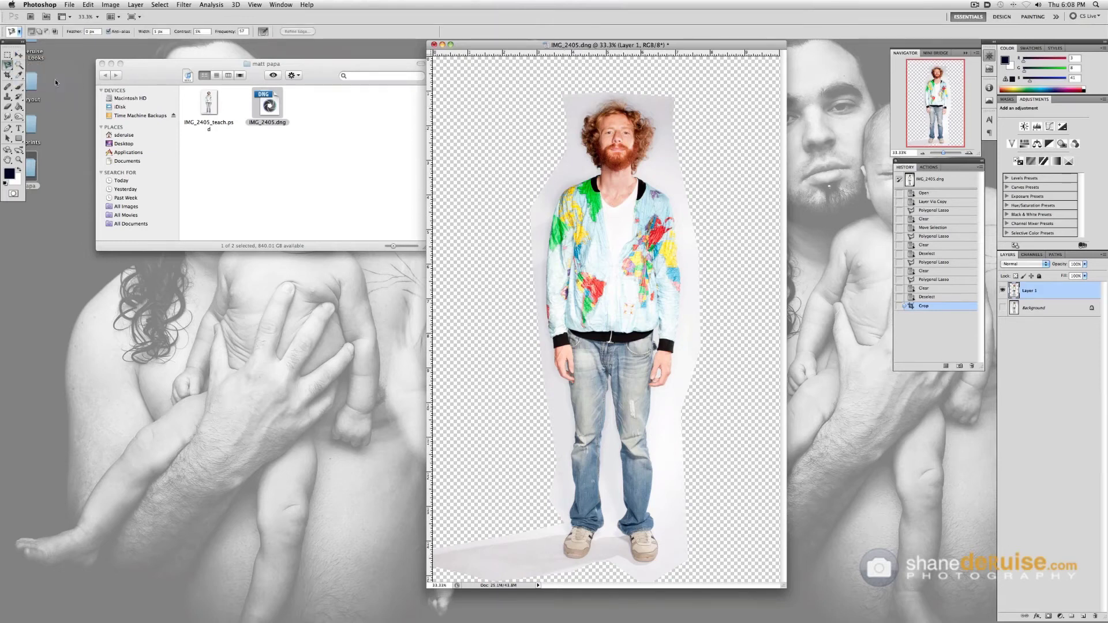
pyautogui.click(255, 5)
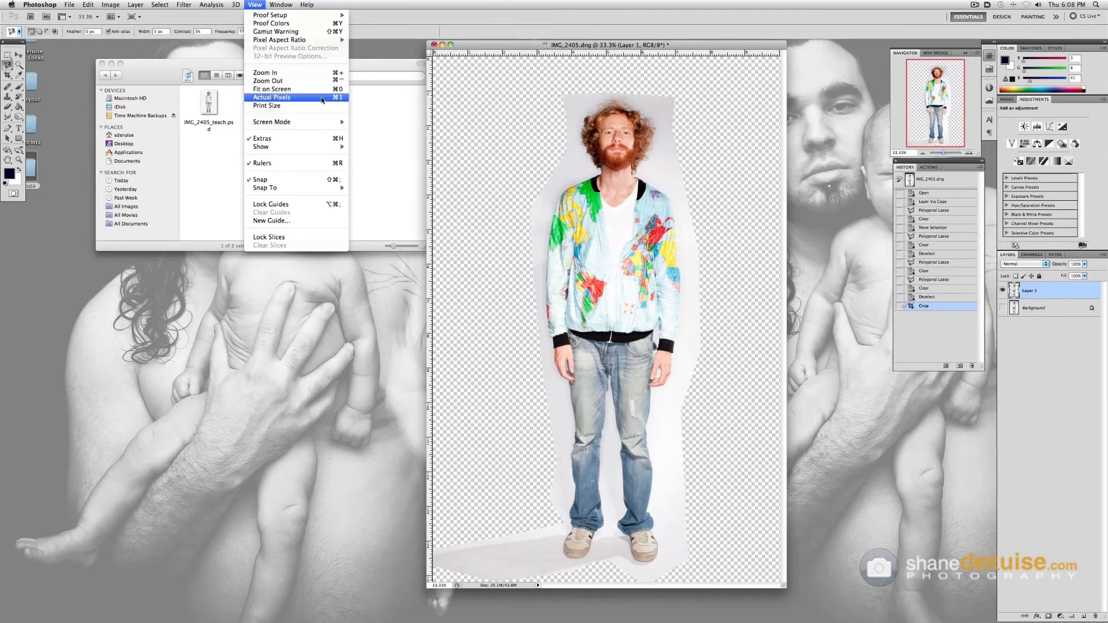
pyautogui.click(264, 100)
pyautogui.press('super+equal')
pyautogui.press('super+equal')
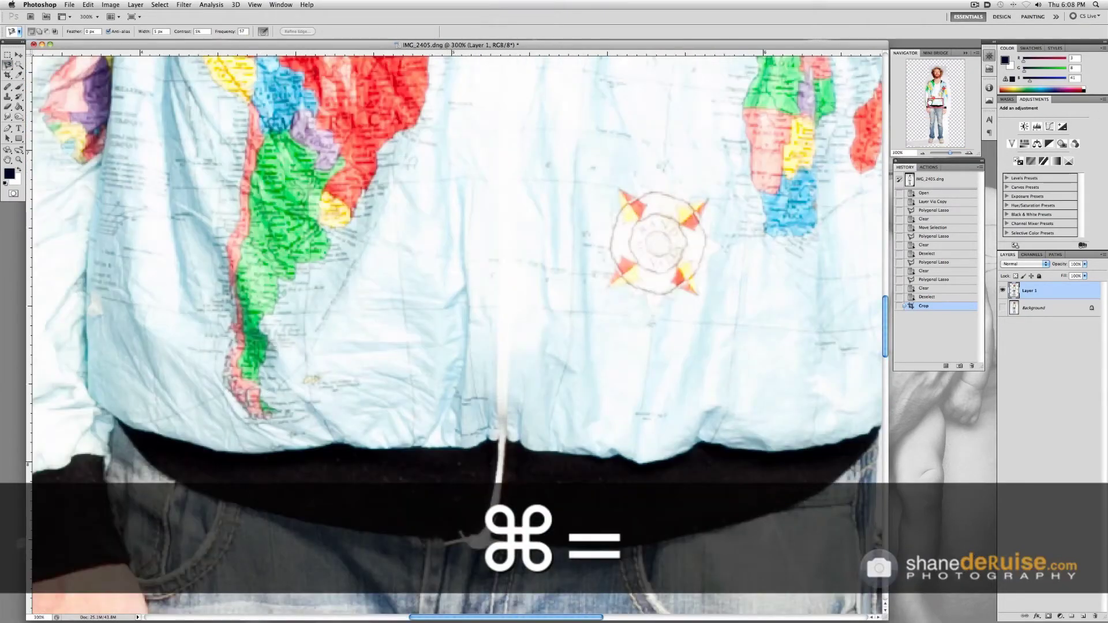
pyautogui.moveTo(924, 102); pyautogui.dragTo(914, 96)
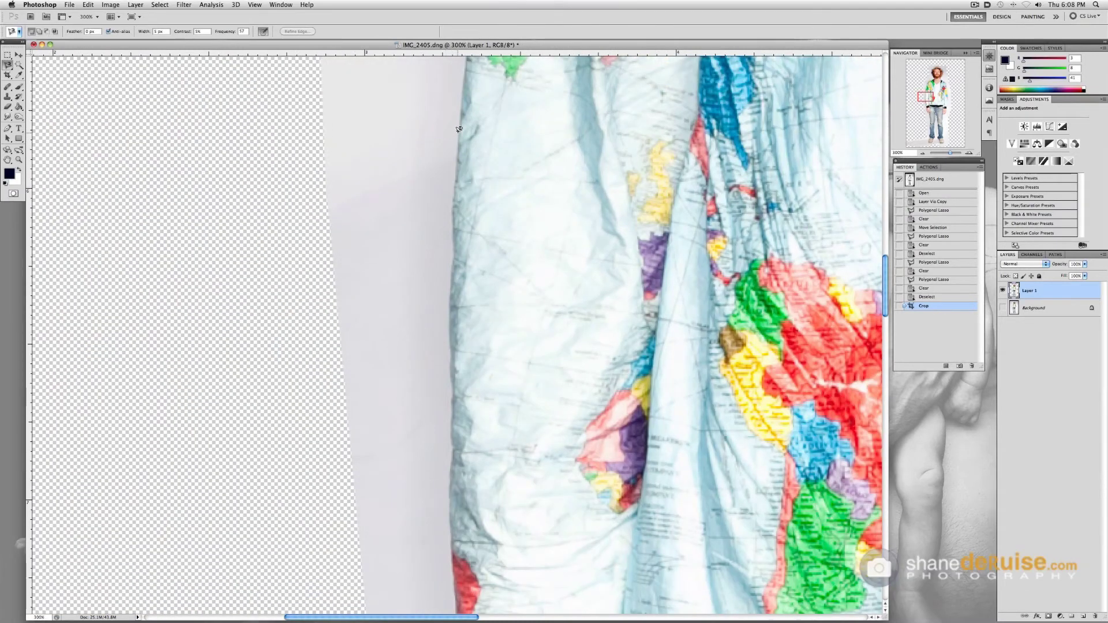
# Step: Select leftover backdrop beside the arm, feather it 0.5 px, delete it and deselect
pyautogui.click(458, 129)
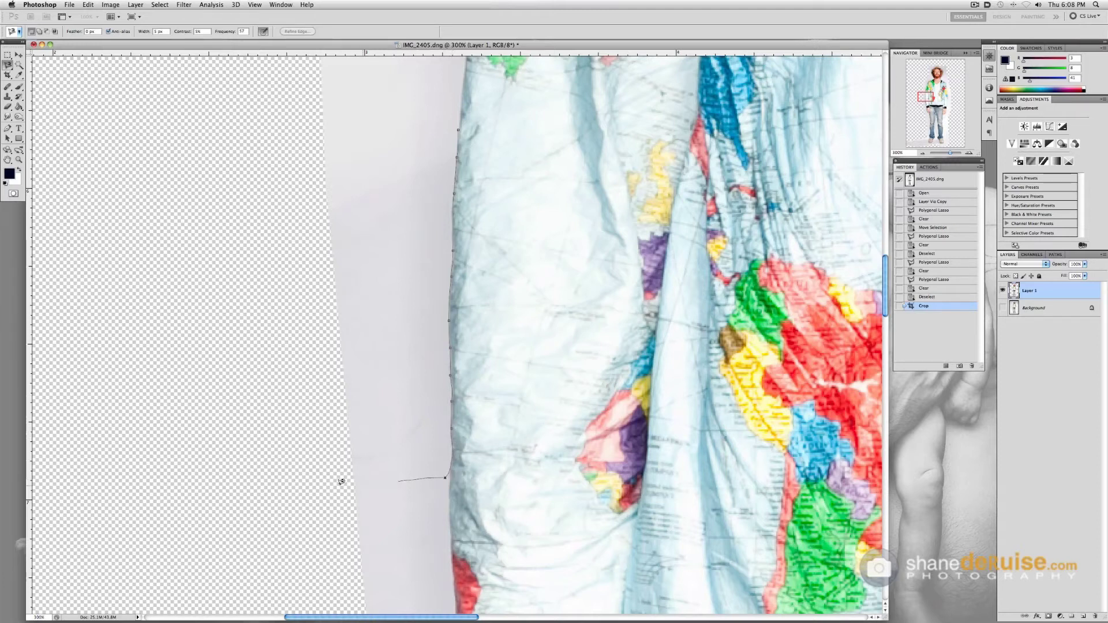
pyautogui.click(458, 130)
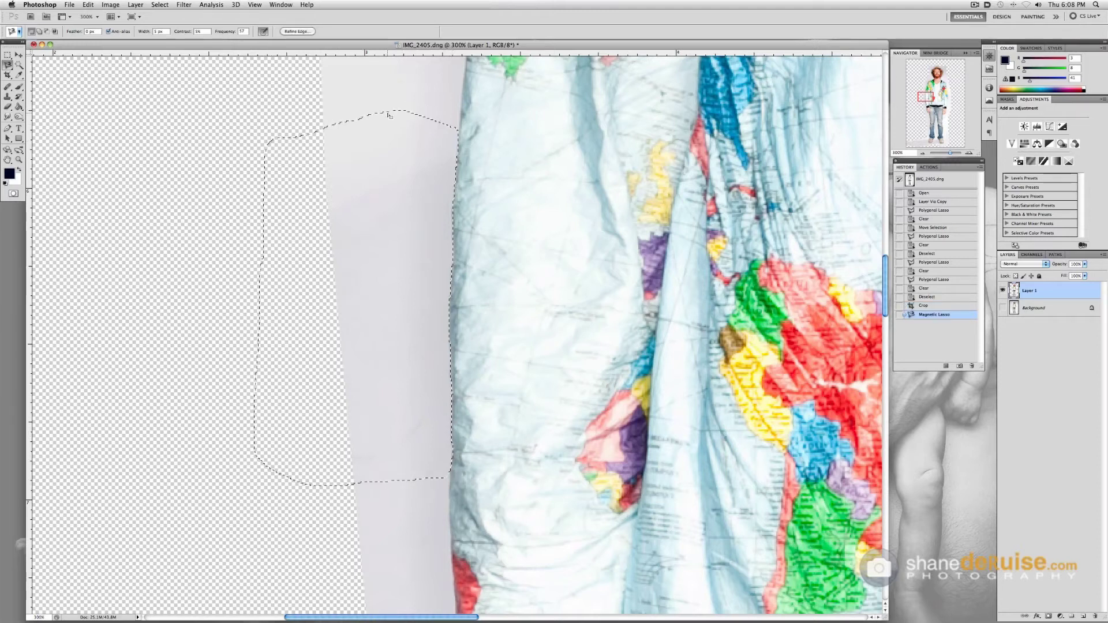
pyautogui.rightClick(440, 146)
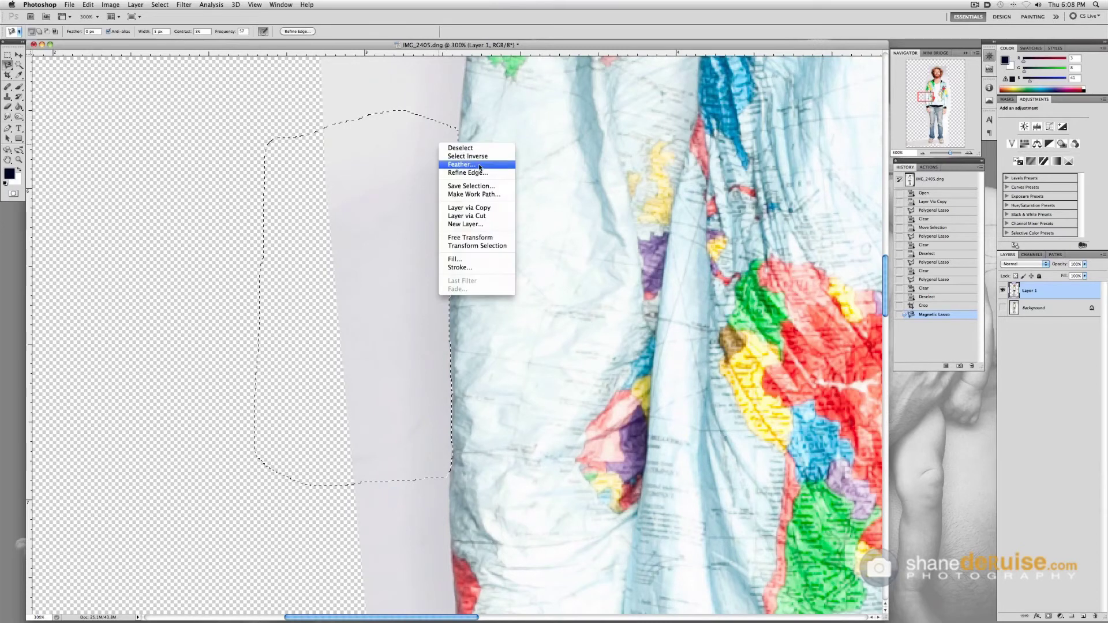
pyautogui.click(479, 166)
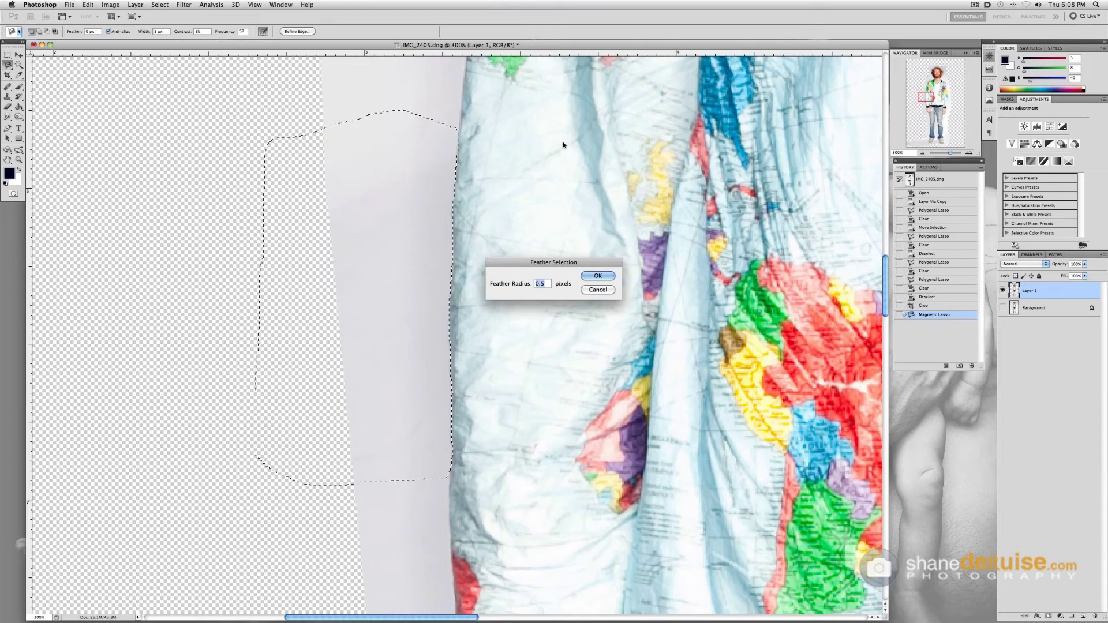
pyautogui.press('Return')
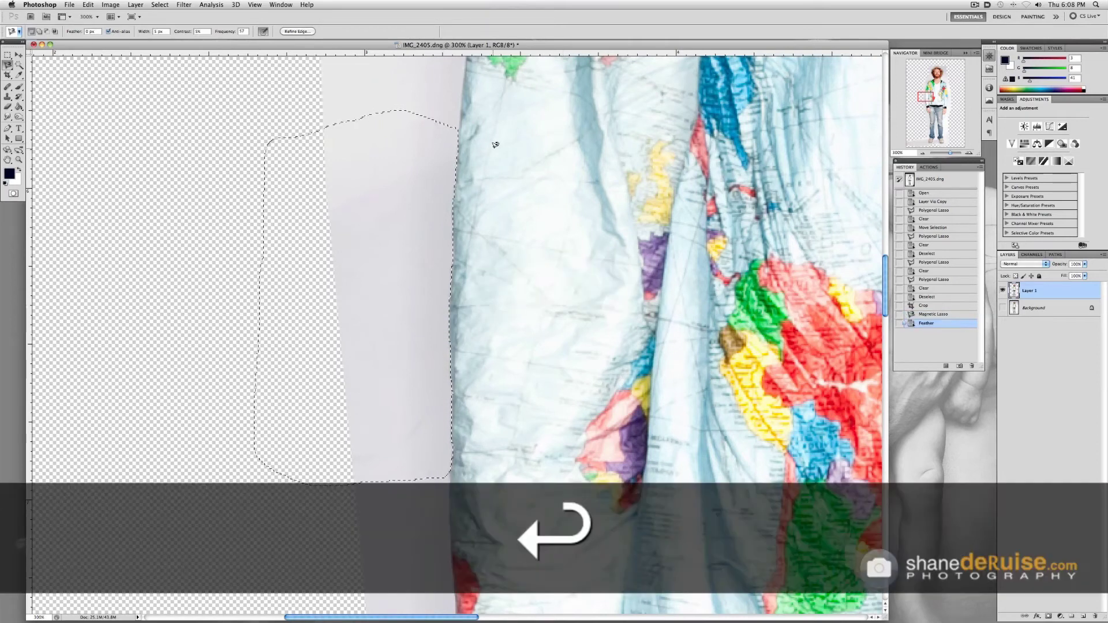
pyautogui.press('BackSpace')
pyautogui.rightClick(424, 154)
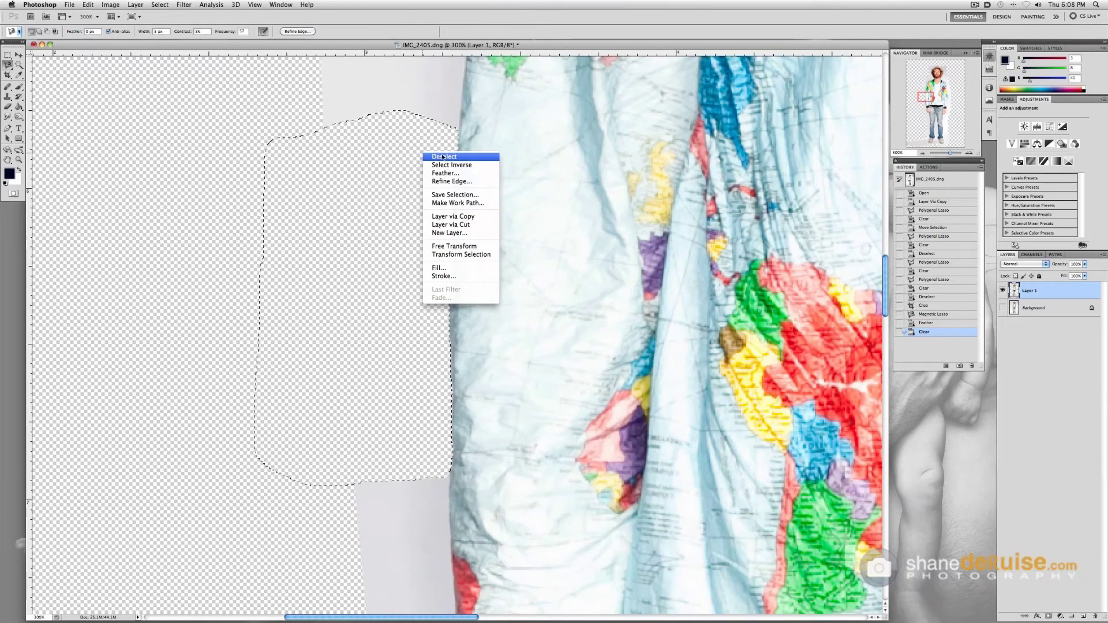
pyautogui.click(442, 157)
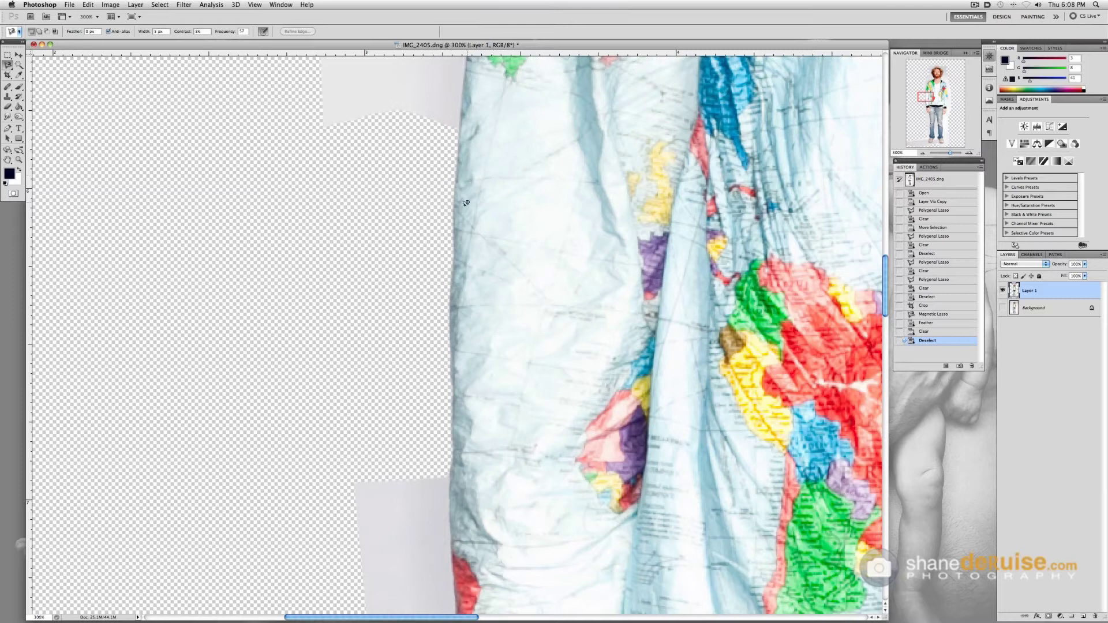
# Step: Trace the left sleeve's outer edge into a Magnetic Lasso selection
pyautogui.press('super+minus')
pyautogui.press('super+minus')
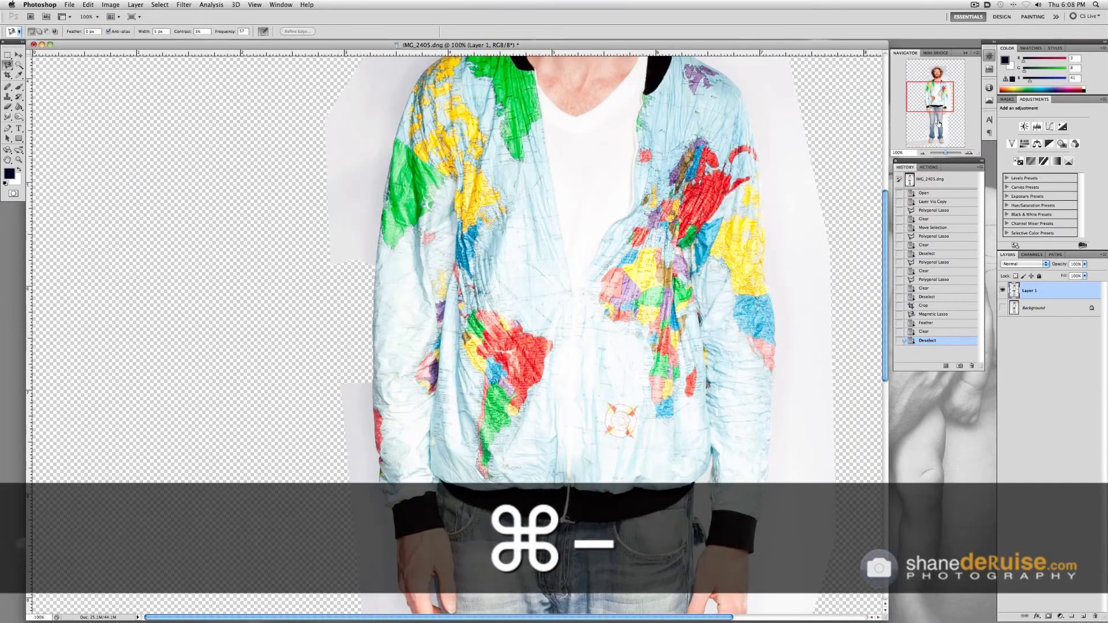
pyautogui.moveTo(930, 93)
pyautogui.mouseDown()
pyautogui.moveTo(938, 102)
pyautogui.moveTo(921, 102)
pyautogui.mouseUp()
pyautogui.click(655, 165)
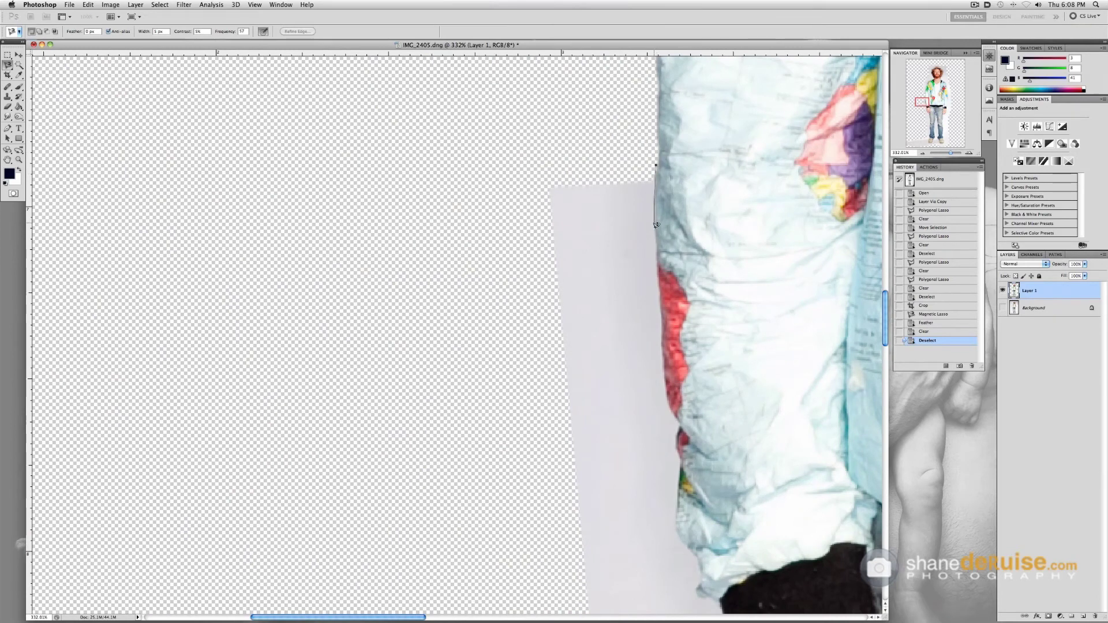
pyautogui.doubleClick(659, 317)
pyautogui.keyDown('shift'); pyautogui.click(659, 348); pyautogui.keyUp('shift')
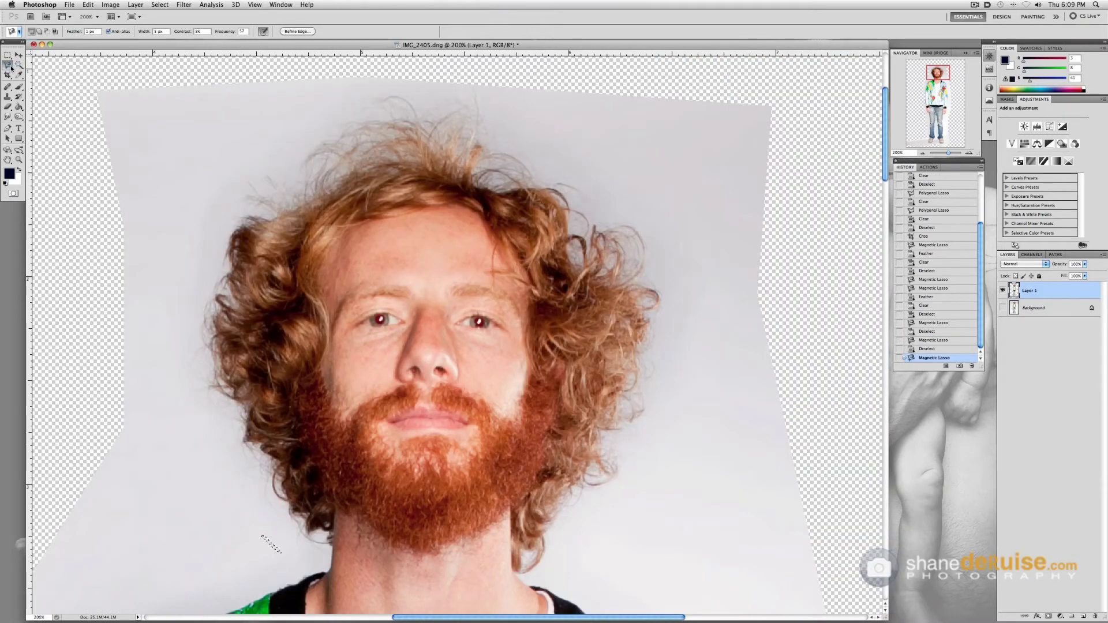
# Step: With the Polygonal Lasso, outline the backdrop up the left side and over the hair
pyautogui.click(11, 68)
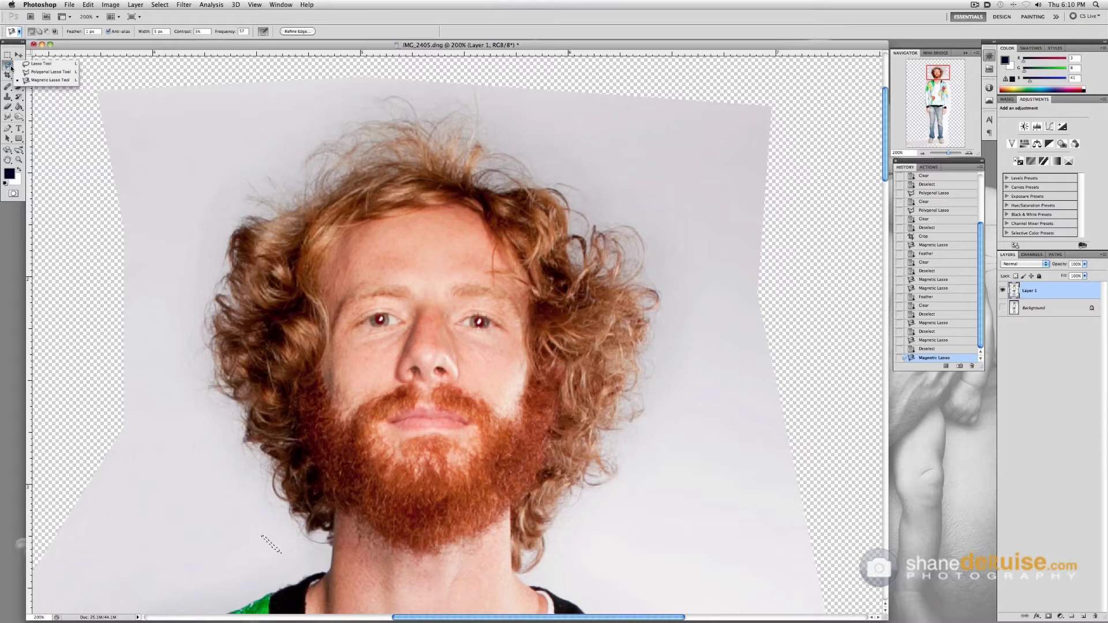
pyautogui.click(46, 72)
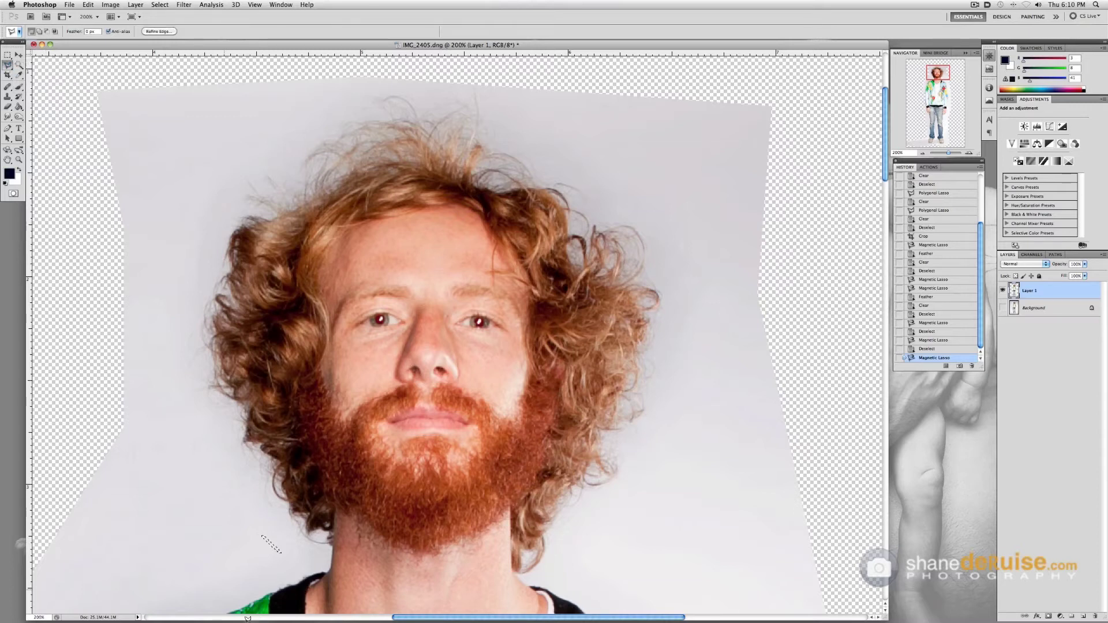
pyautogui.click(183, 432)
pyautogui.click(167, 411)
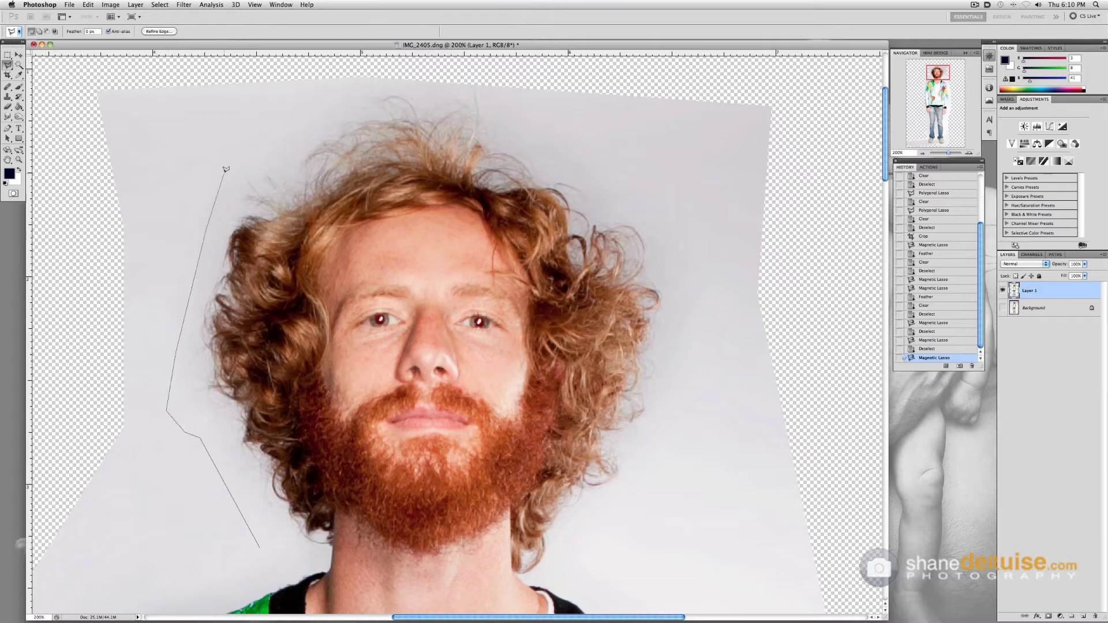
pyautogui.click(223, 173)
pyautogui.click(286, 137)
pyautogui.click(349, 88)
pyautogui.click(429, 89)
pyautogui.click(471, 86)
pyautogui.click(548, 133)
pyautogui.click(620, 192)
pyautogui.click(656, 227)
# Step: Close the head outline around the right side and canvas edges, then switch to IMG_2405_teach.psd
pyautogui.click(685, 233)
pyautogui.click(698, 261)
pyautogui.click(678, 433)
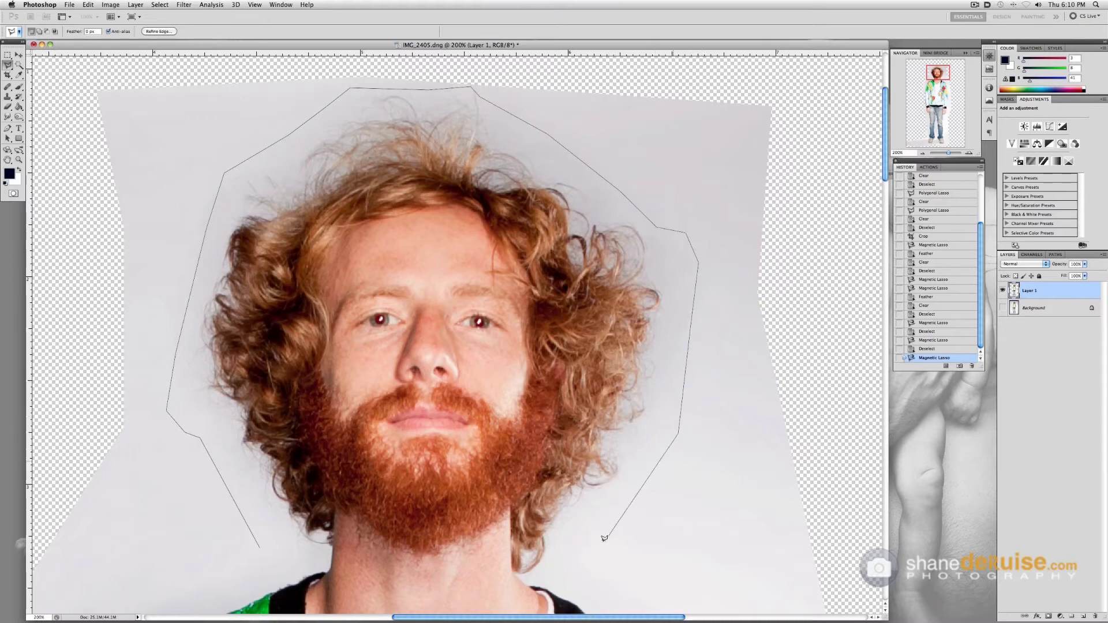
pyautogui.click(532, 574)
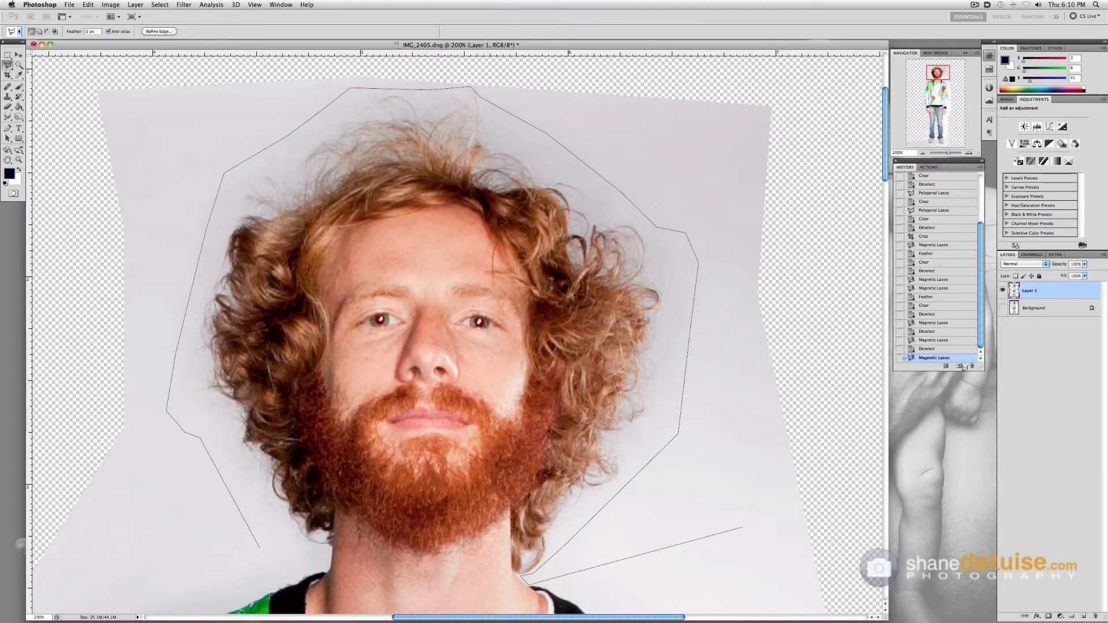
pyautogui.click(742, 526)
pyautogui.click(961, 370)
pyautogui.click(736, 83)
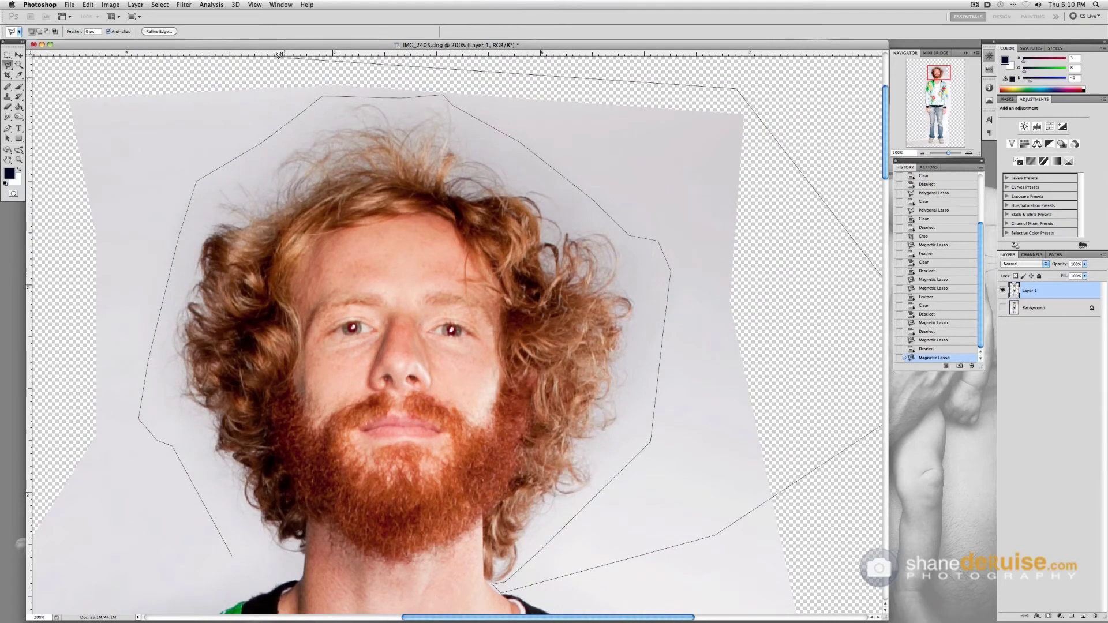
pyautogui.click(282, 52)
pyautogui.click(91, 71)
pyautogui.click(50, 86)
pyautogui.click(75, 440)
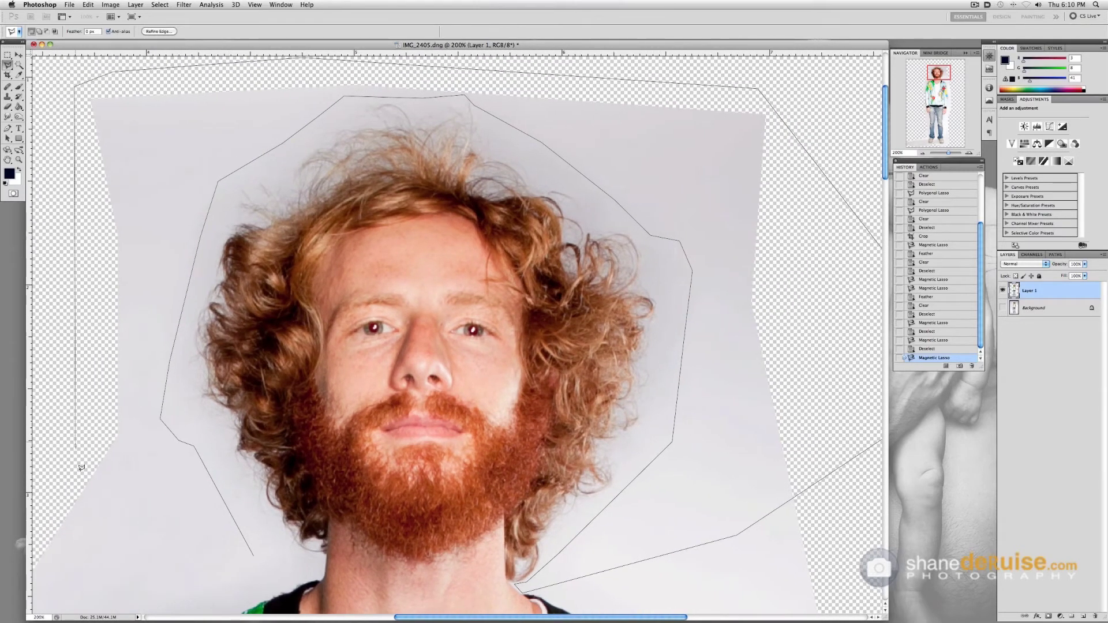
pyautogui.click(249, 556)
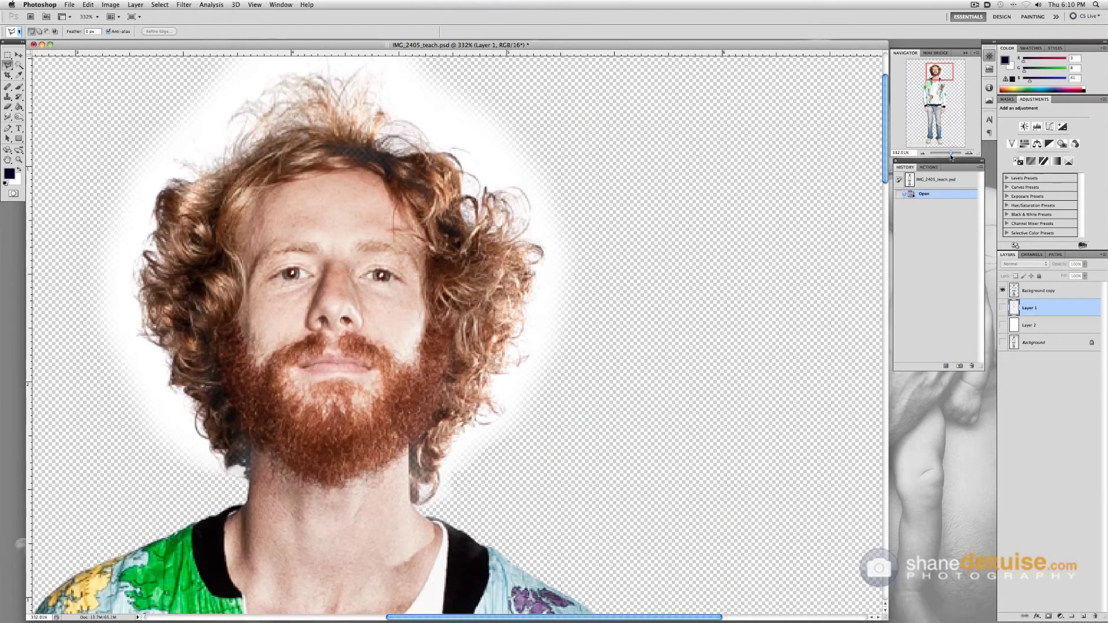
pyautogui.moveTo(951, 154); pyautogui.dragTo(945, 153)
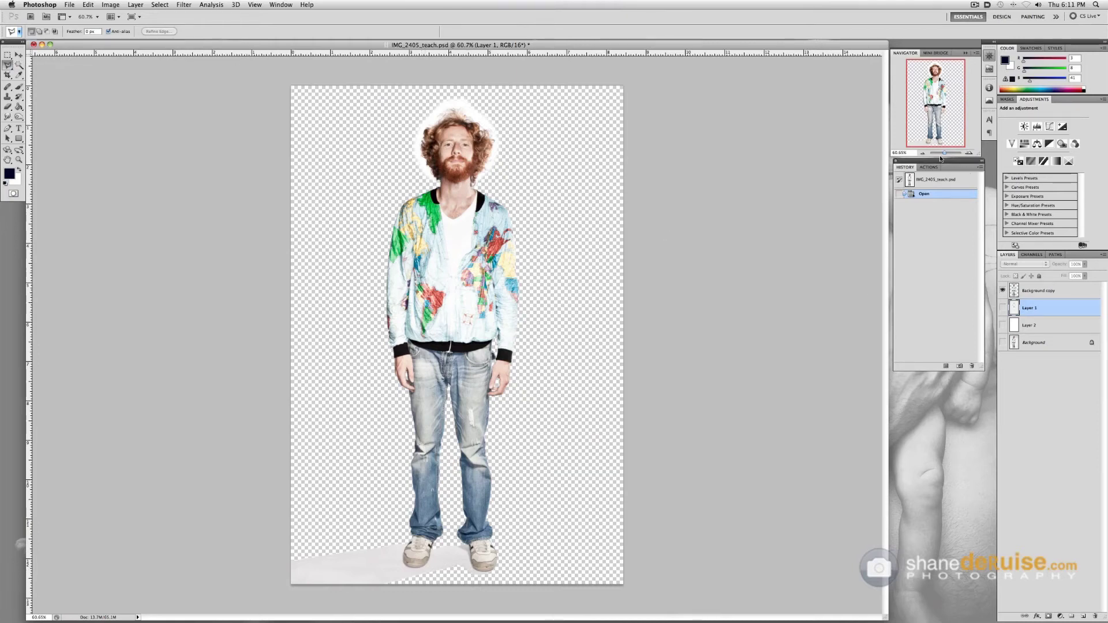
pyautogui.moveTo(940, 154); pyautogui.dragTo(920, 167)
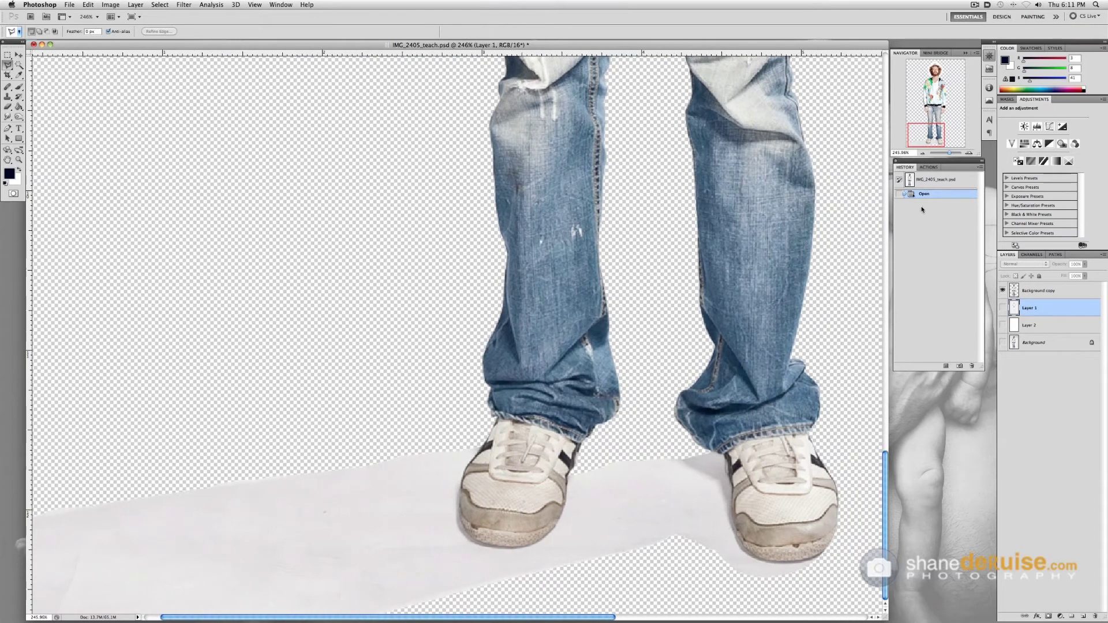
pyautogui.moveTo(929, 135); pyautogui.dragTo(937, 79)
pyautogui.moveTo(951, 155); pyautogui.dragTo(948, 155)
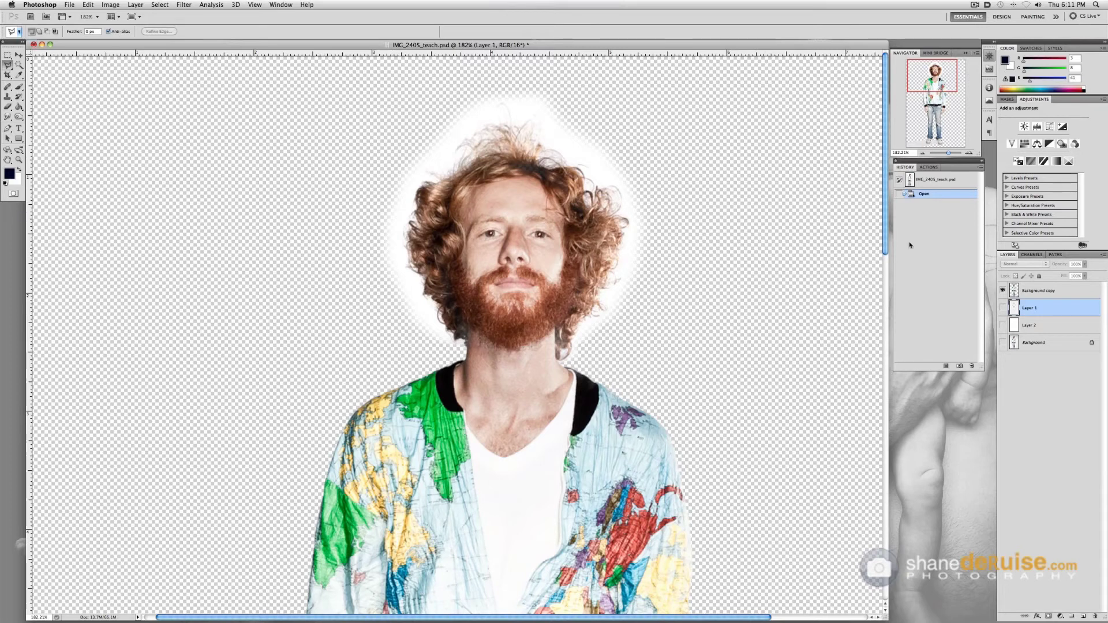
pyautogui.click(899, 196)
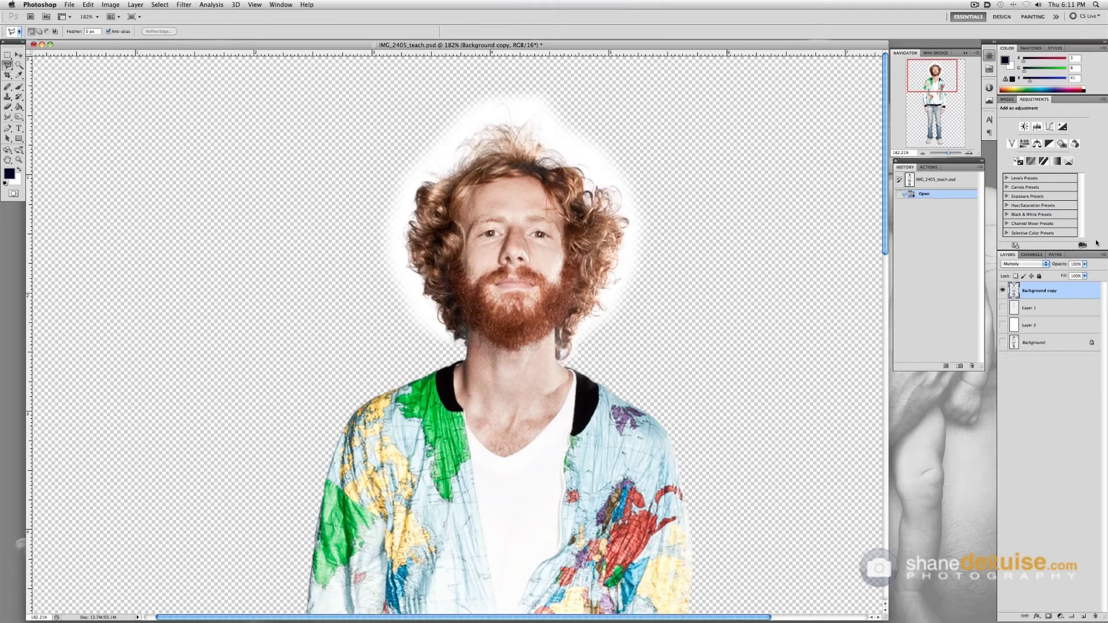
# Step: Rename Layer 2 to 'background' in the Layers panel
pyautogui.click(1104, 258)
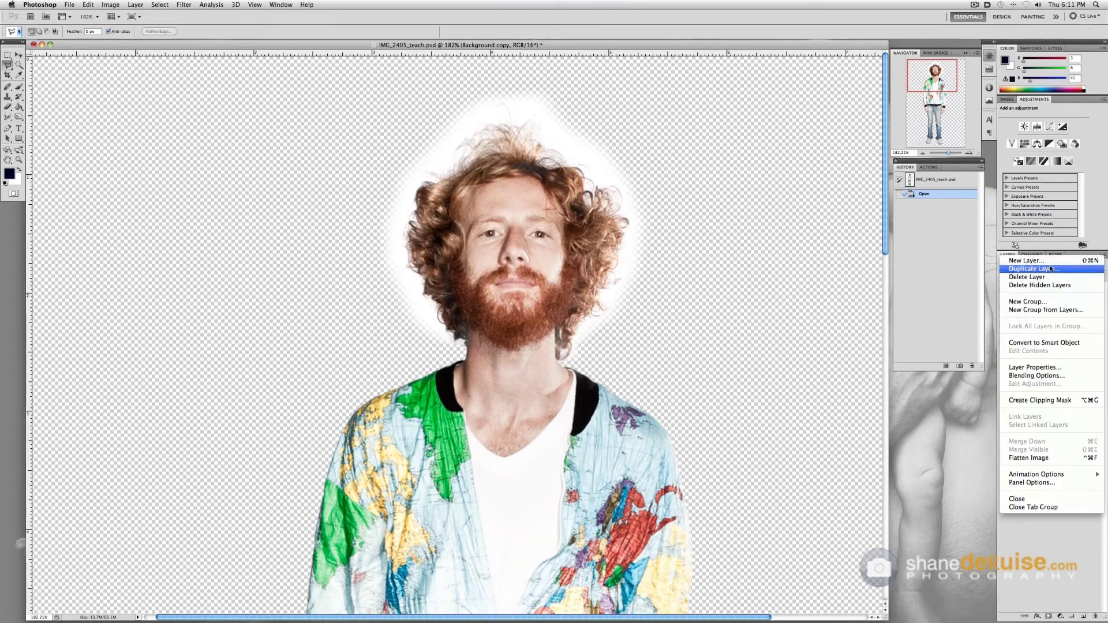
pyautogui.click(991, 335)
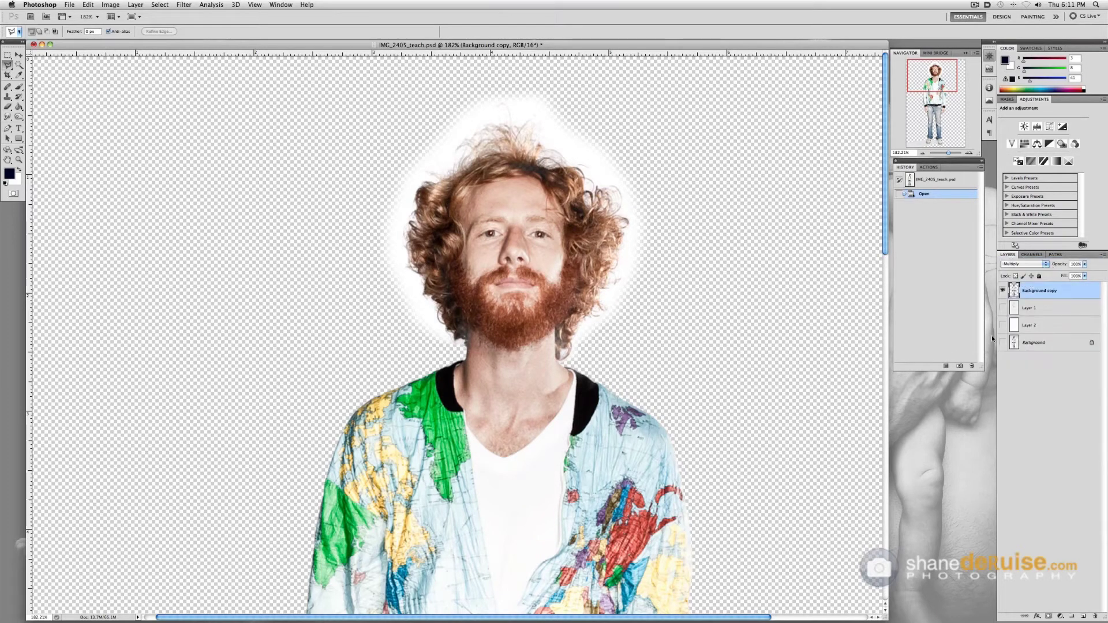
pyautogui.doubleClick(1030, 326)
pyautogui.write('bav')
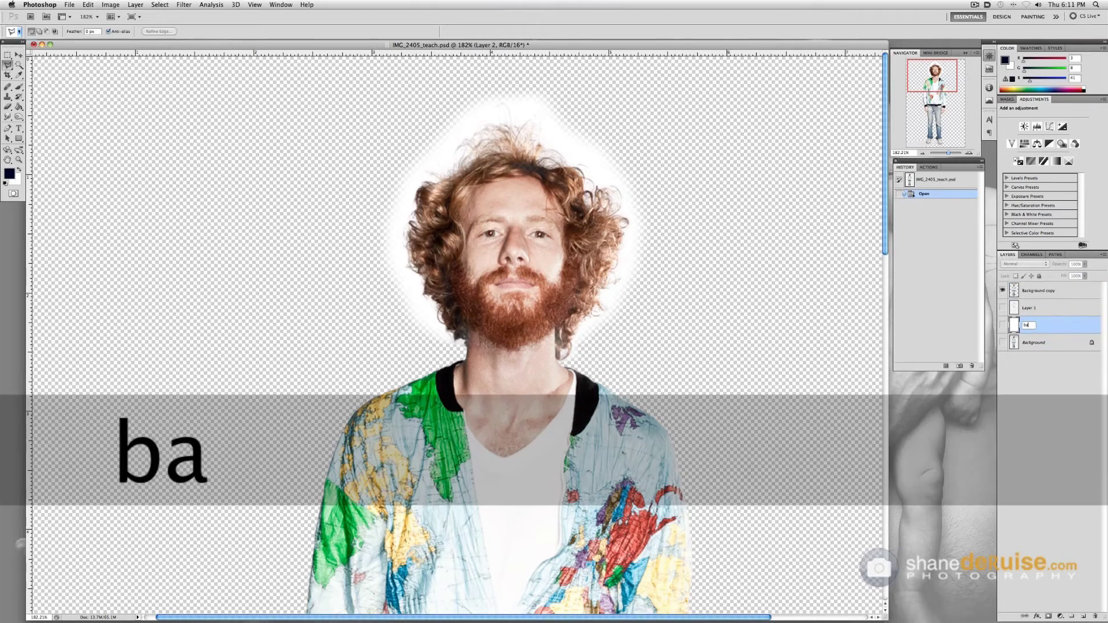
pyautogui.press('BackSpace')
pyautogui.write('ckground')
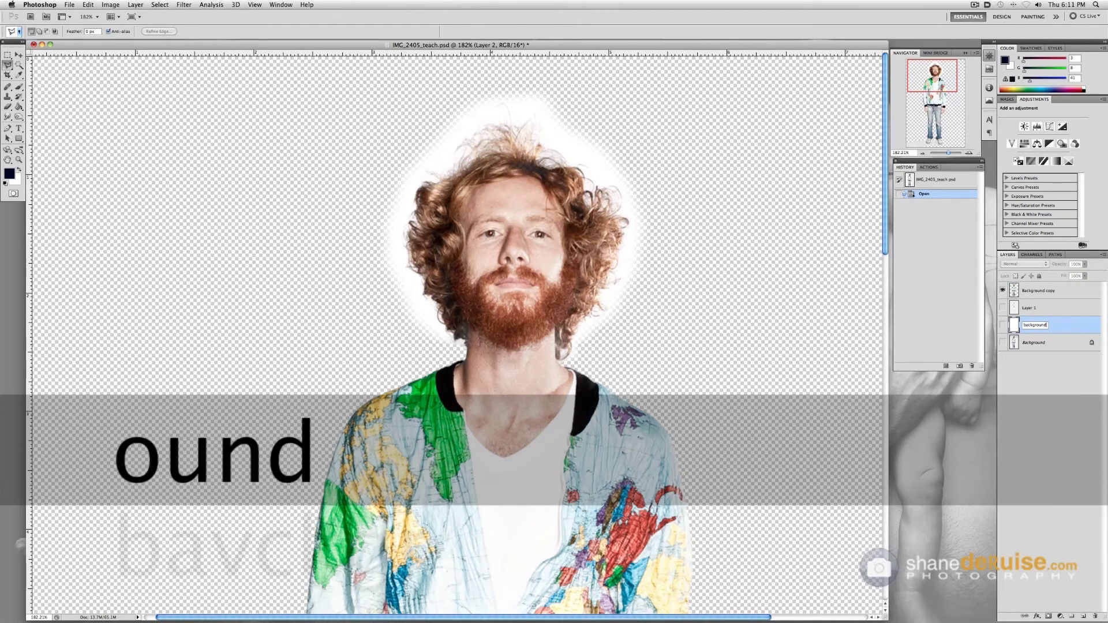
pyautogui.click(1064, 328)
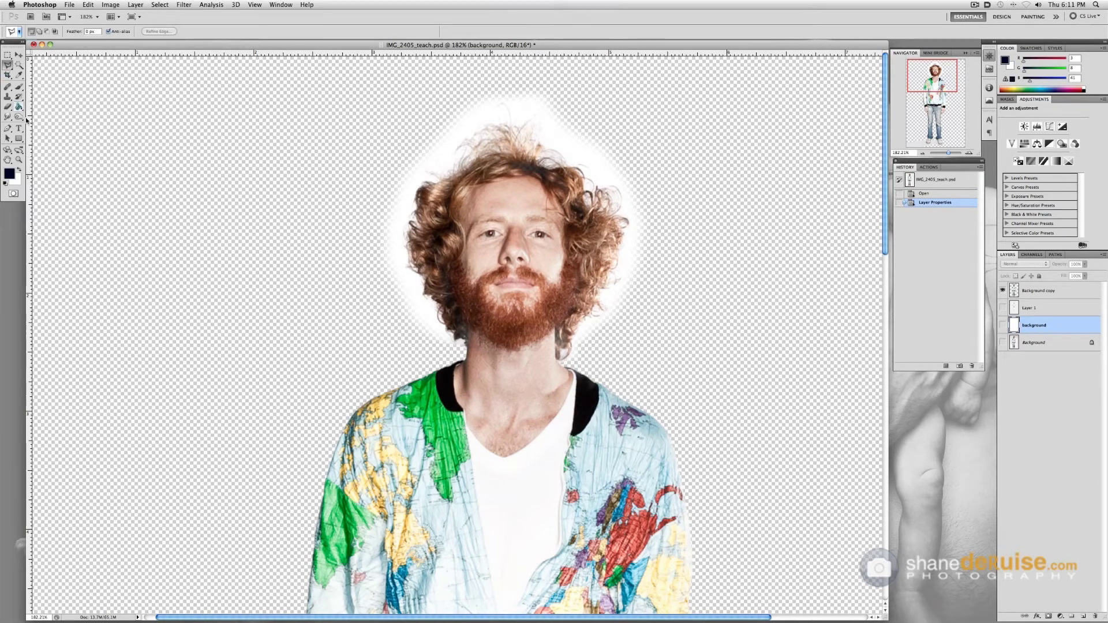
pyautogui.click(10, 173)
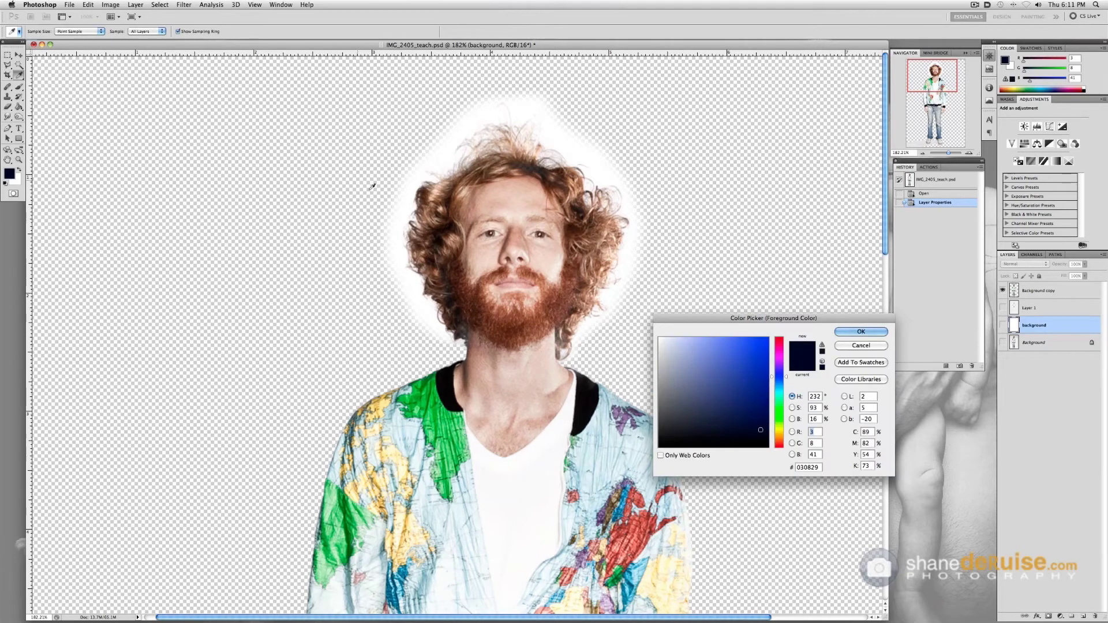
# Step: Sample the jacket's red and lighten it to foreground colour #eae6e5
pyautogui.click(660, 338)
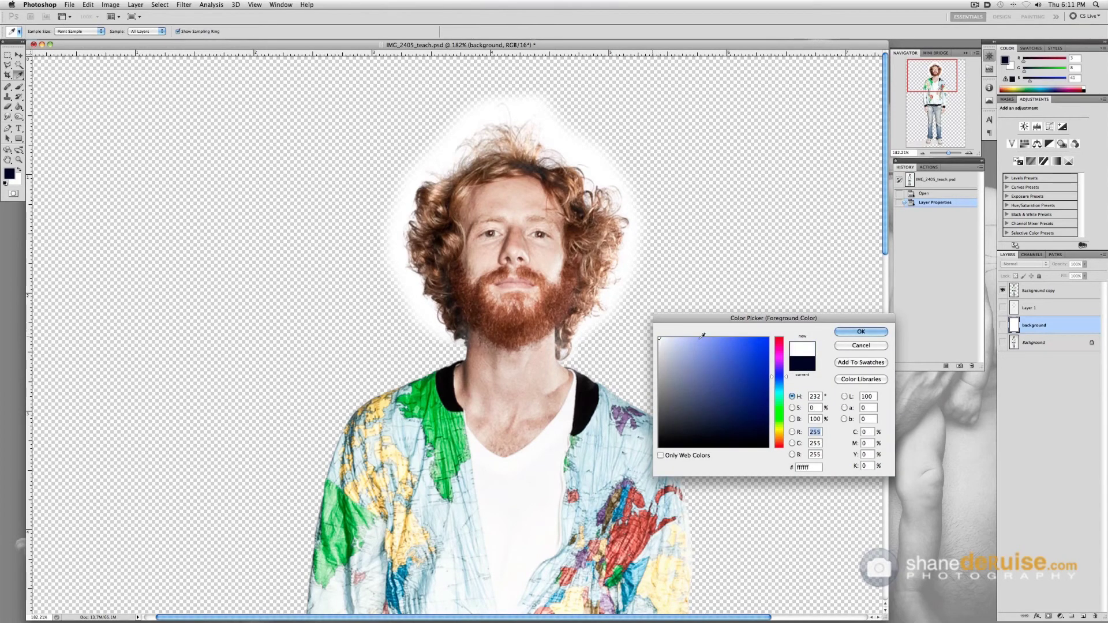
pyautogui.click(664, 336)
pyautogui.click(633, 526)
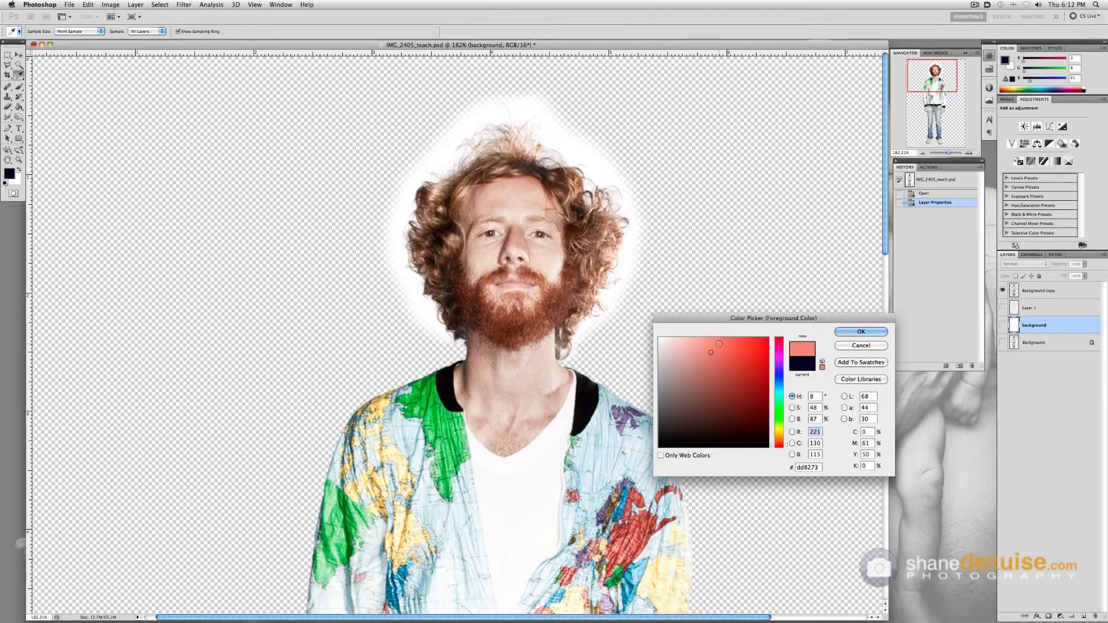
pyautogui.moveTo(711, 354); pyautogui.dragTo(659, 346)
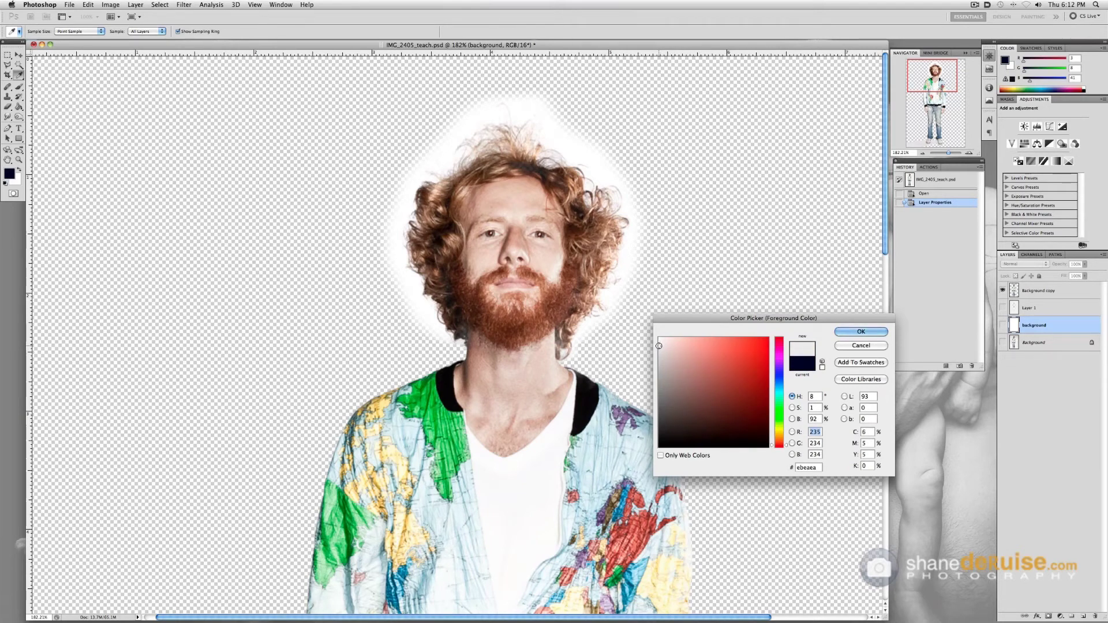
pyautogui.moveTo(659, 346); pyautogui.dragTo(661, 346)
pyautogui.click(810, 432)
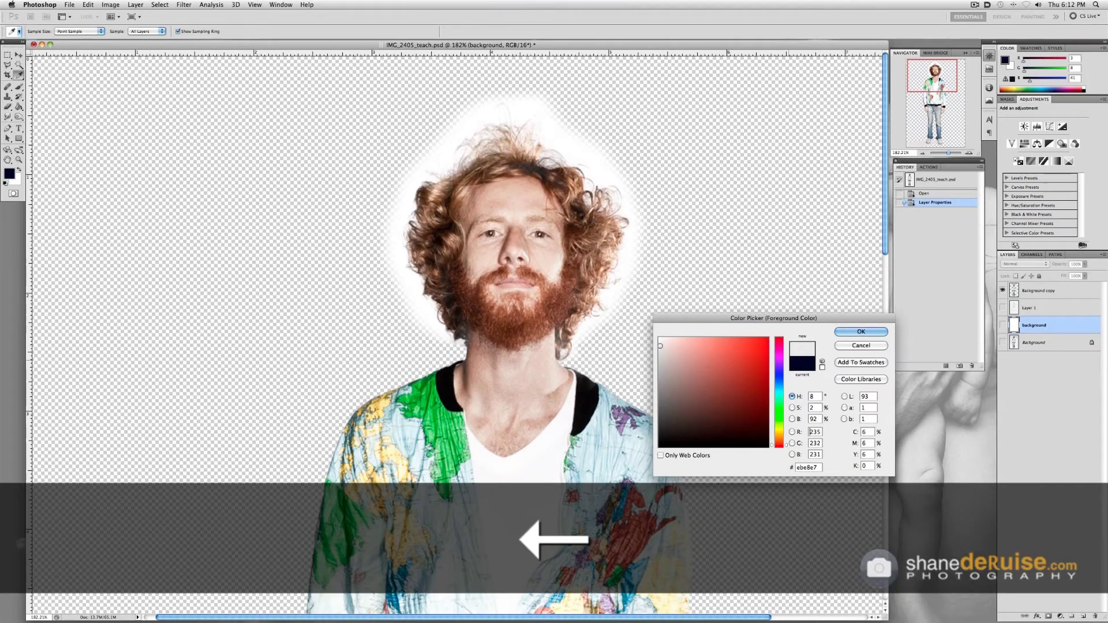
pyautogui.click(661, 346)
pyautogui.click(661, 346)
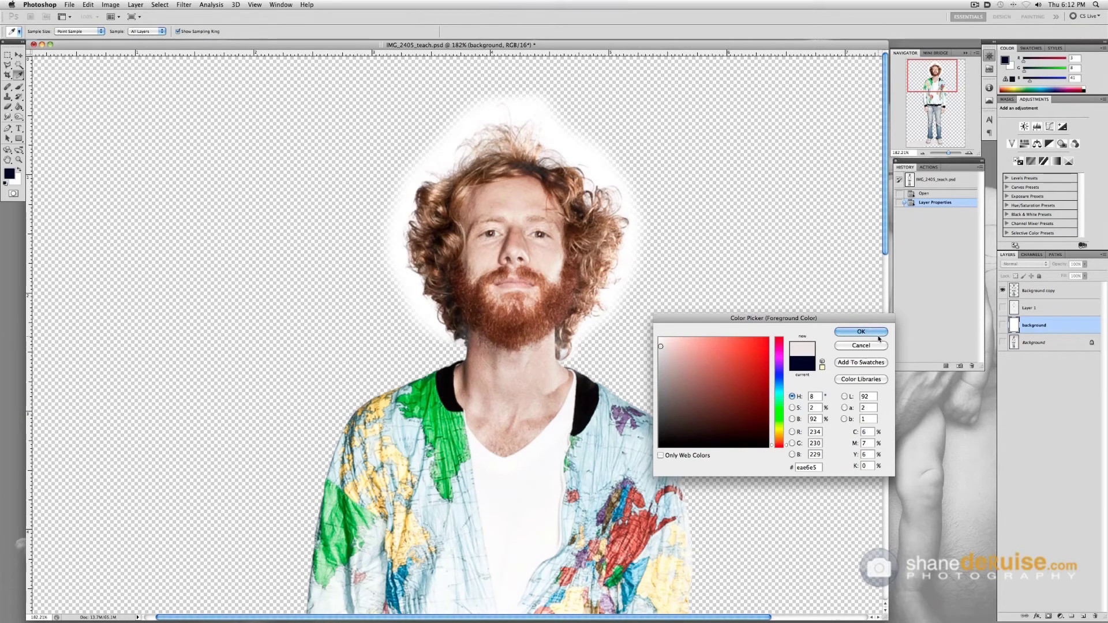
pyautogui.click(860, 331)
# Step: Make the background layer visible, zoom out to the full figure, and enlarge the document window
pyautogui.press('g')
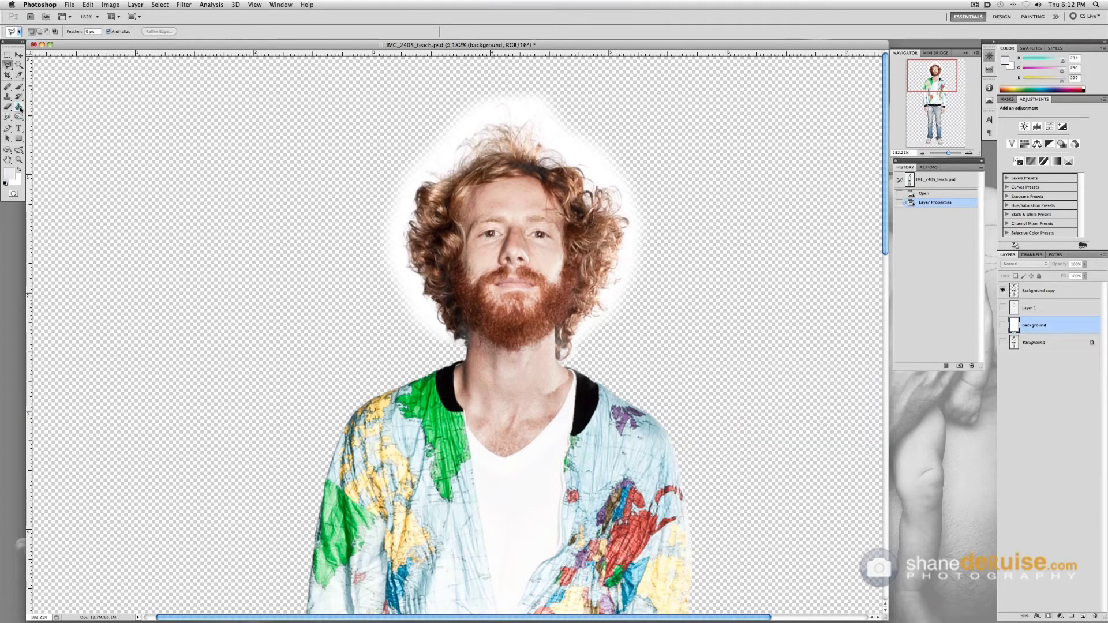
pyautogui.click(1002, 325)
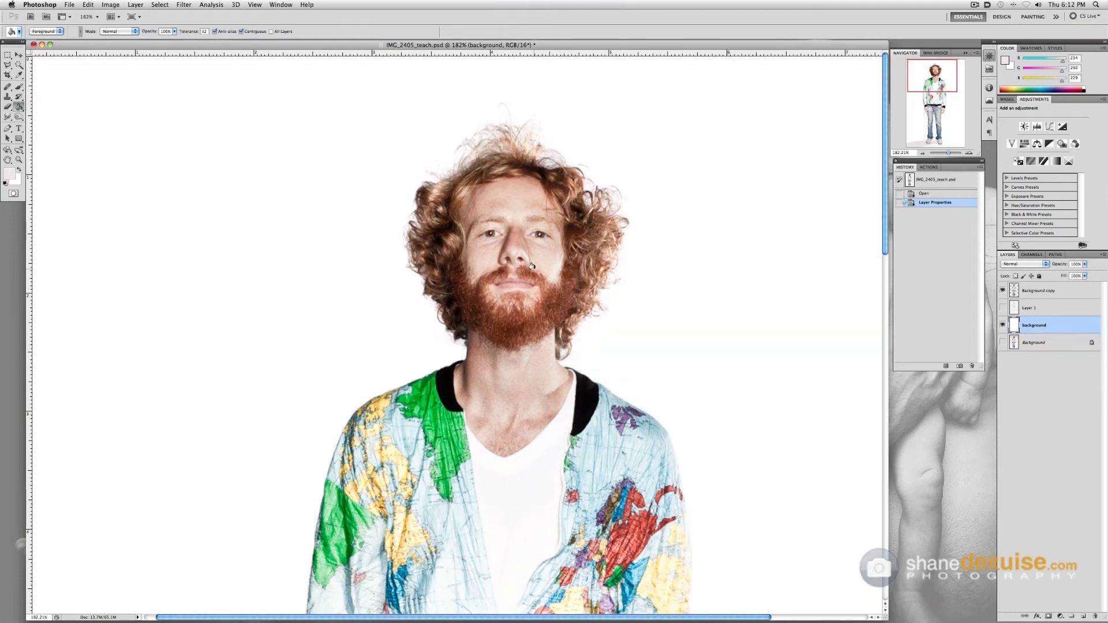
pyautogui.press('super')
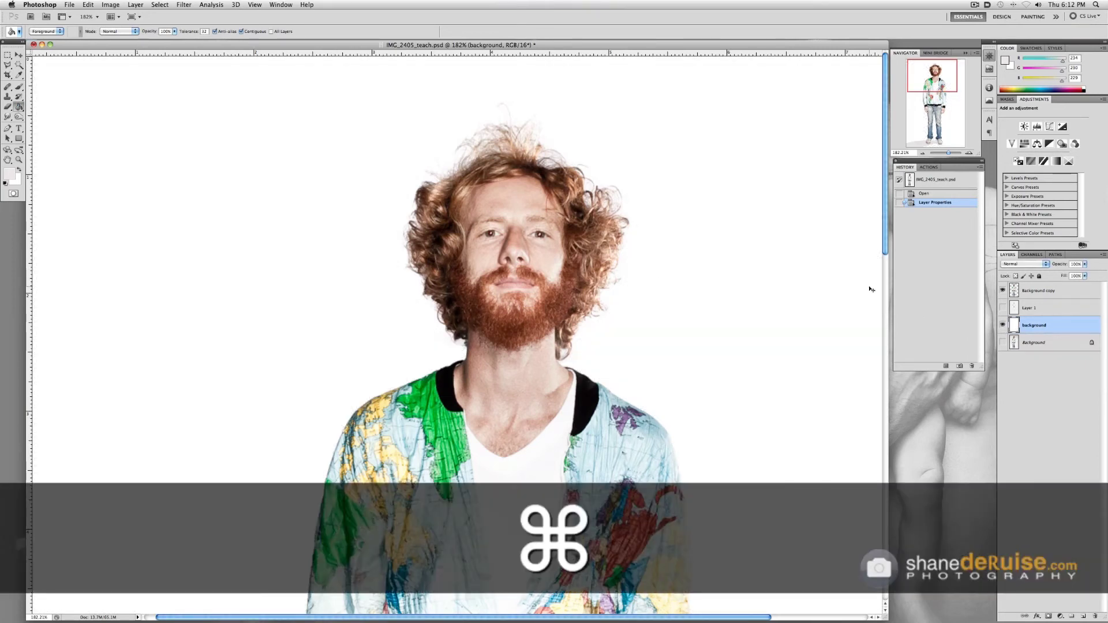
pyautogui.press('super+minus')
pyautogui.press('super+minus')
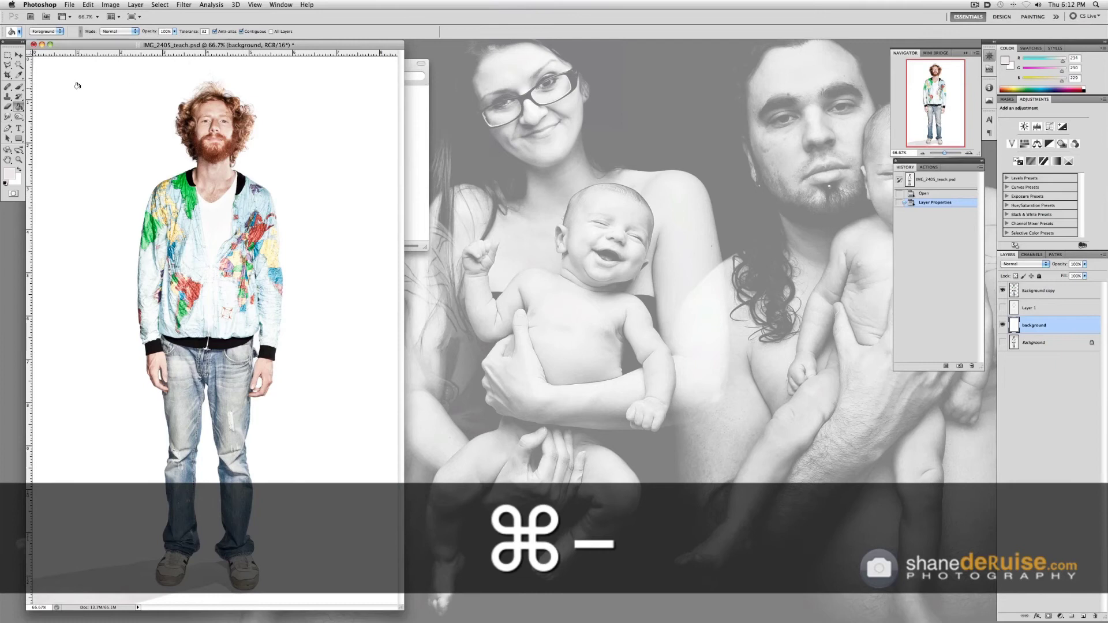
pyautogui.press('super')
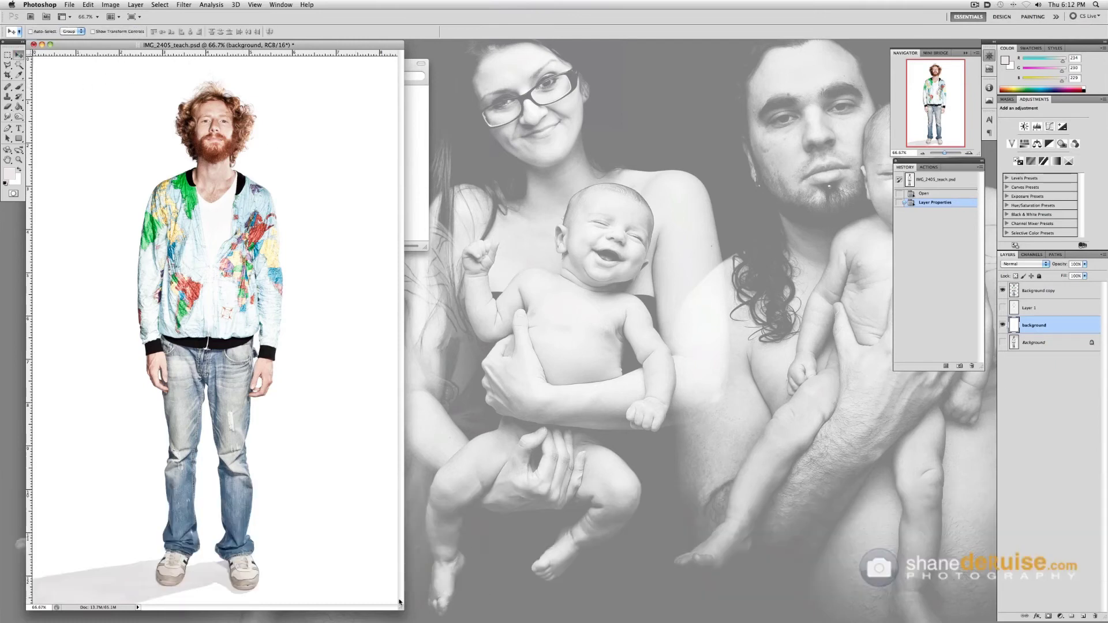
pyautogui.moveTo(563, 603); pyautogui.dragTo(830, 618)
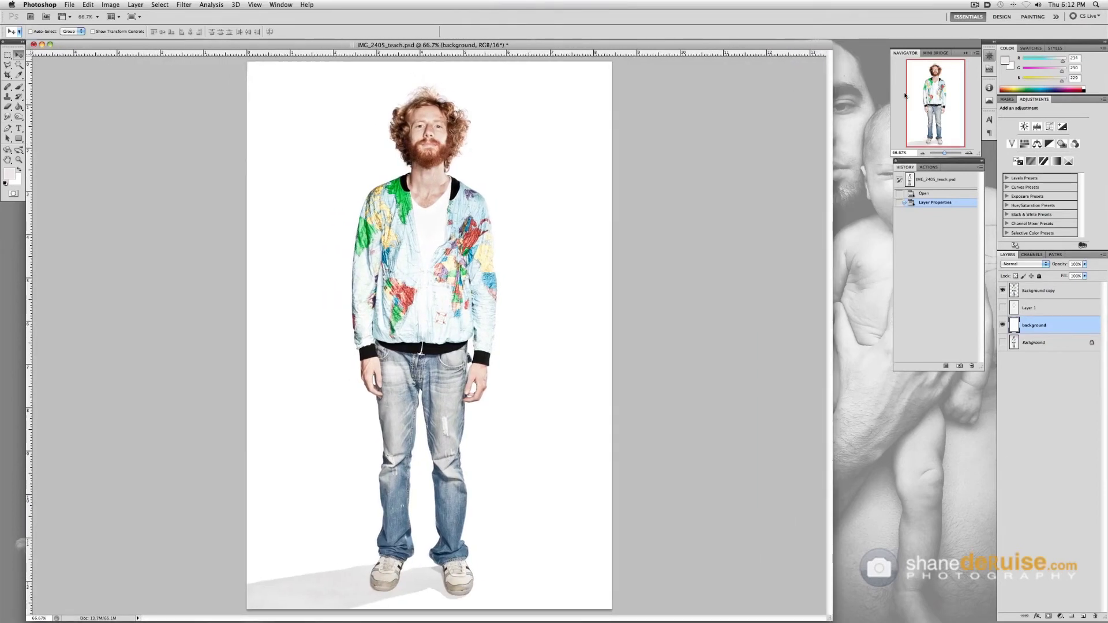
pyautogui.keyDown('alt'); pyautogui.click(1004, 341); pyautogui.keyUp('alt')
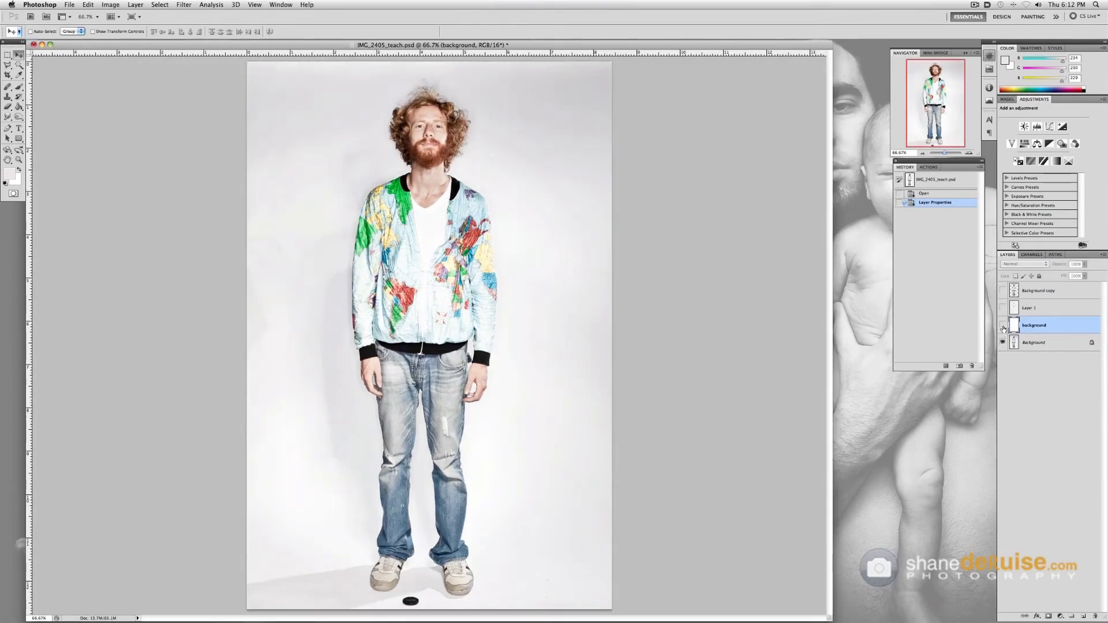
pyautogui.click(1003, 326)
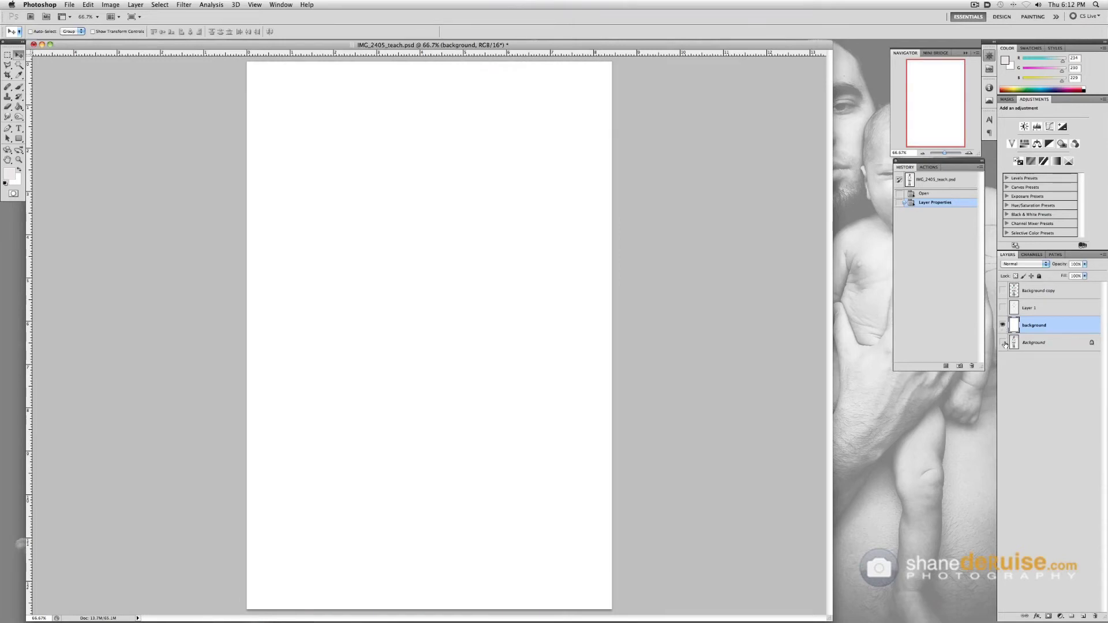
pyautogui.click(1003, 343)
pyautogui.click(1002, 290)
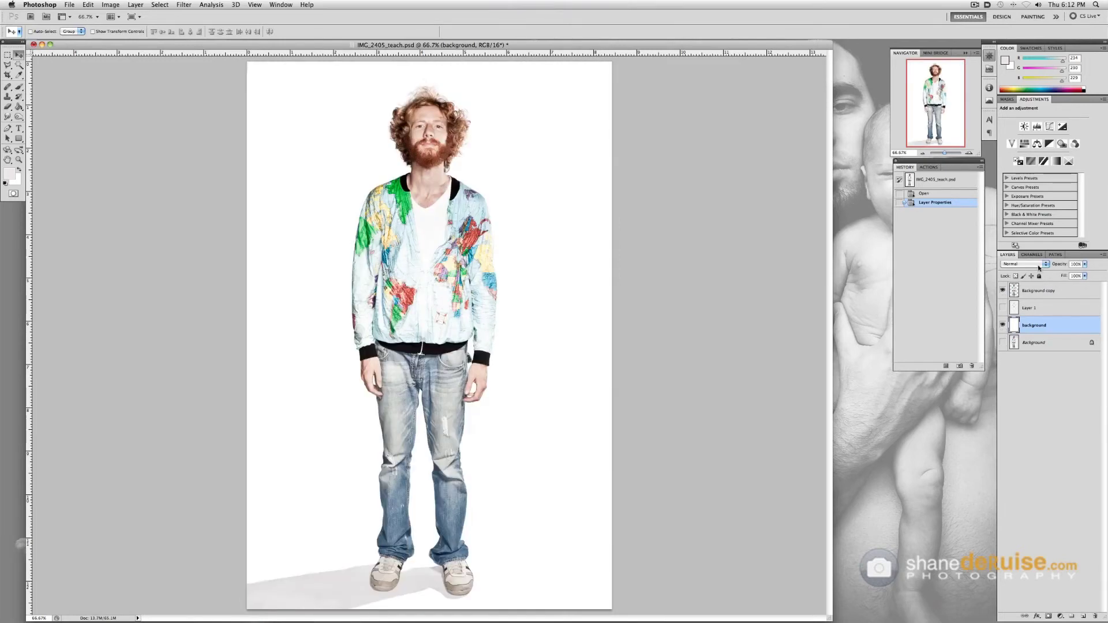
pyautogui.click(1035, 293)
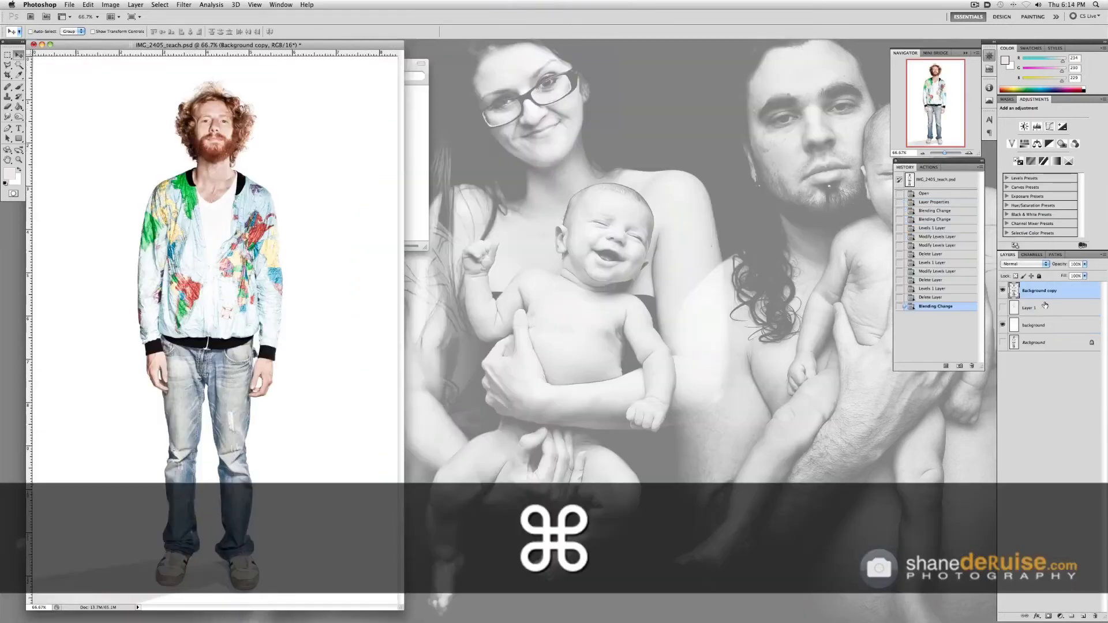
pyautogui.press('super+equal')
pyautogui.press('super+equal')
pyautogui.press('super+equal')
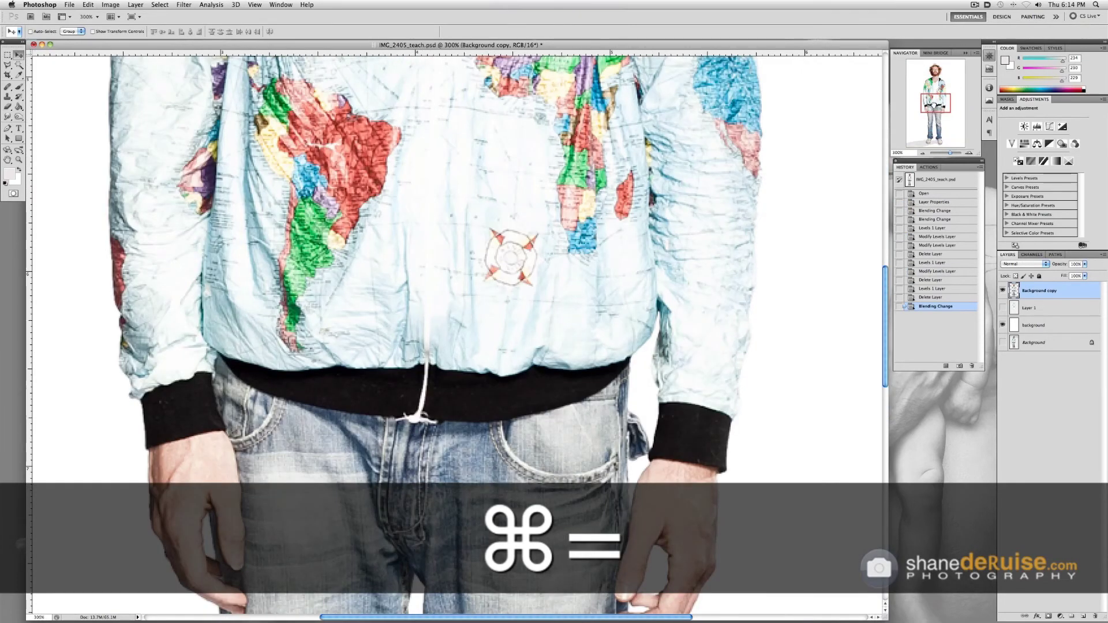
pyautogui.scroll(15, 455, 335)
pyautogui.scroll(2, 455, 334)
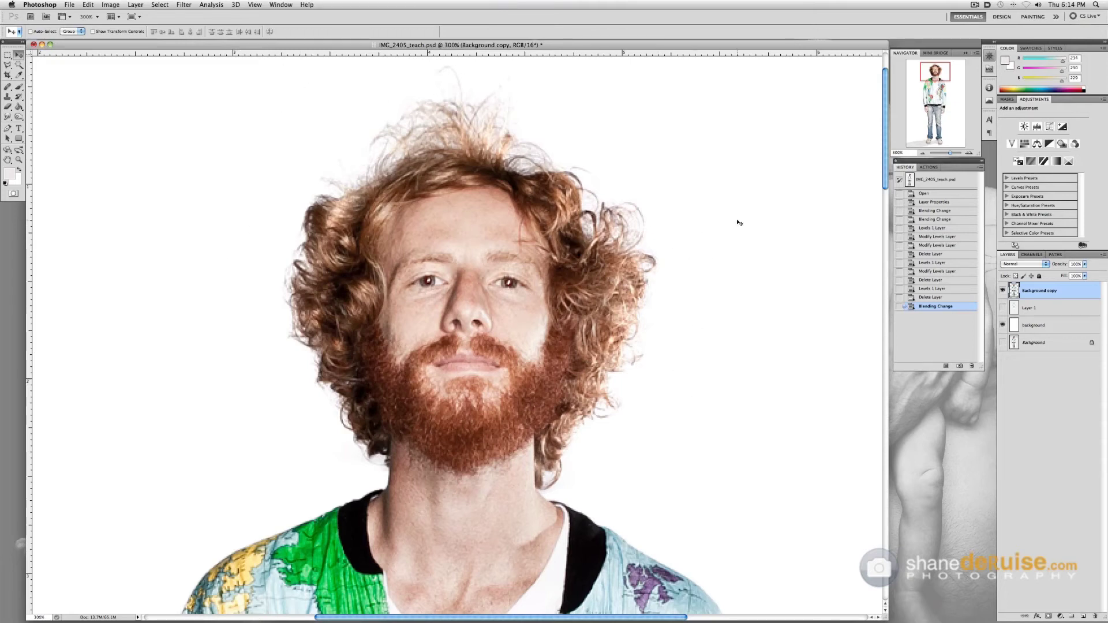
pyautogui.press('super+minus')
pyautogui.press('super+minus')
pyautogui.press('super+minus')
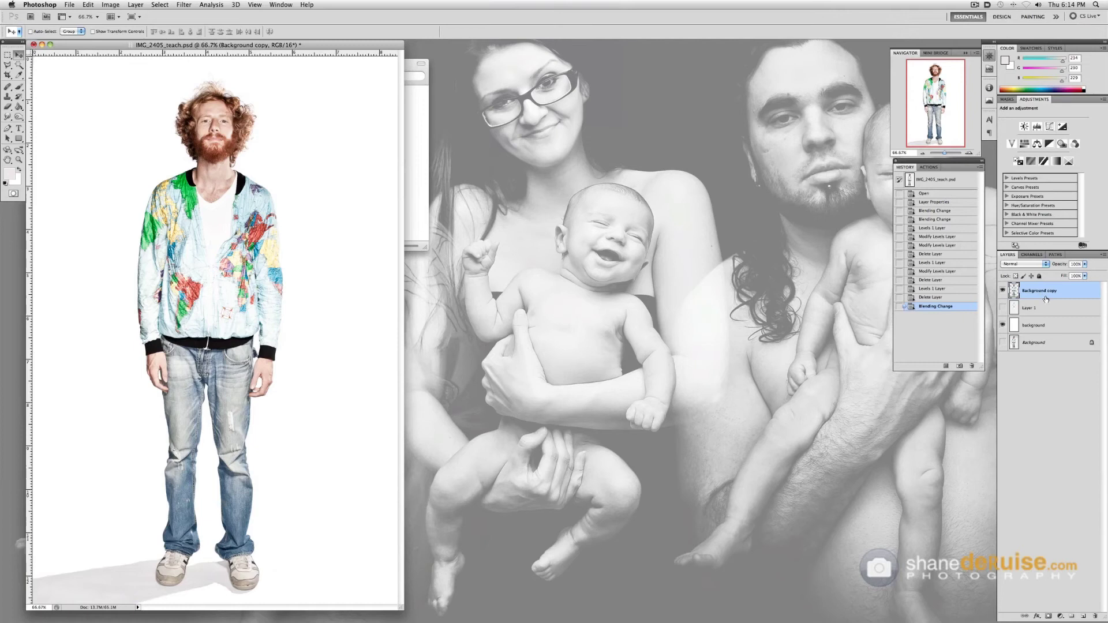
# Step: Set the cut-out layer's blend mode to Multiply and select the white background layer
pyautogui.click(1031, 264)
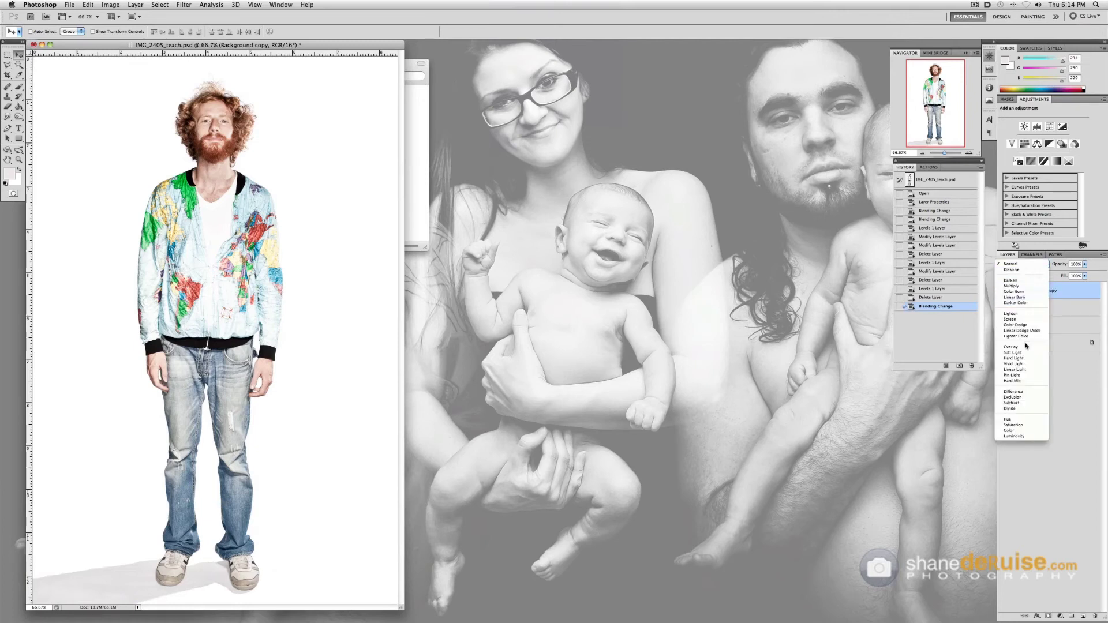
pyautogui.click(1027, 287)
pyautogui.moveTo(349, 40); pyautogui.dragTo(623, 50)
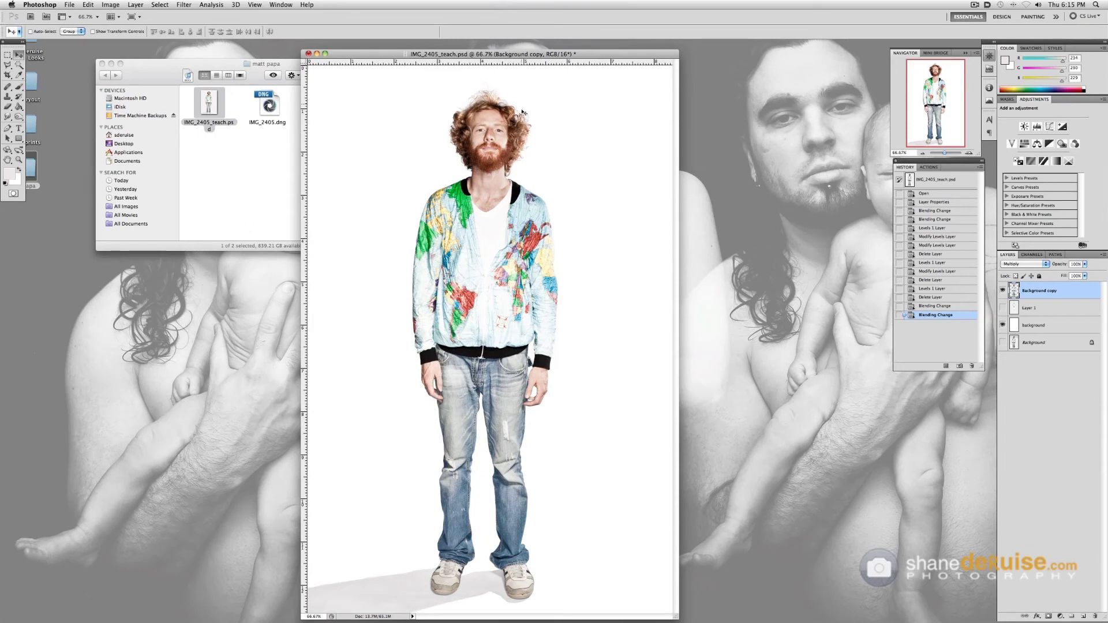
pyautogui.click(1038, 326)
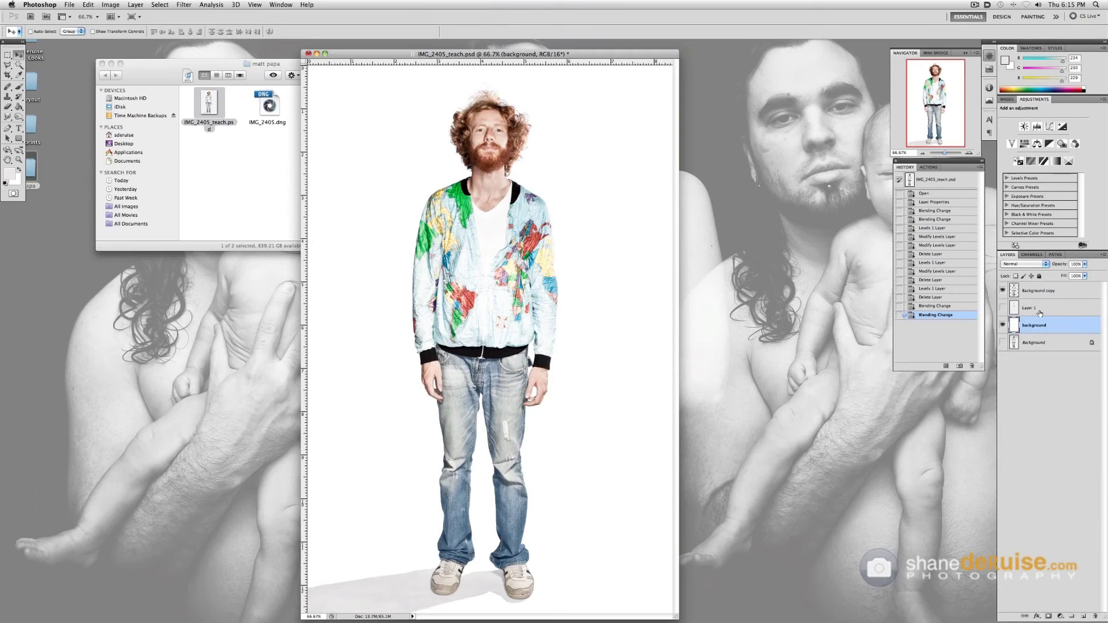
# Step: Show the tinted Layer 1 and lasso a region around the man's upper body
pyautogui.click(1039, 312)
pyautogui.click(1002, 308)
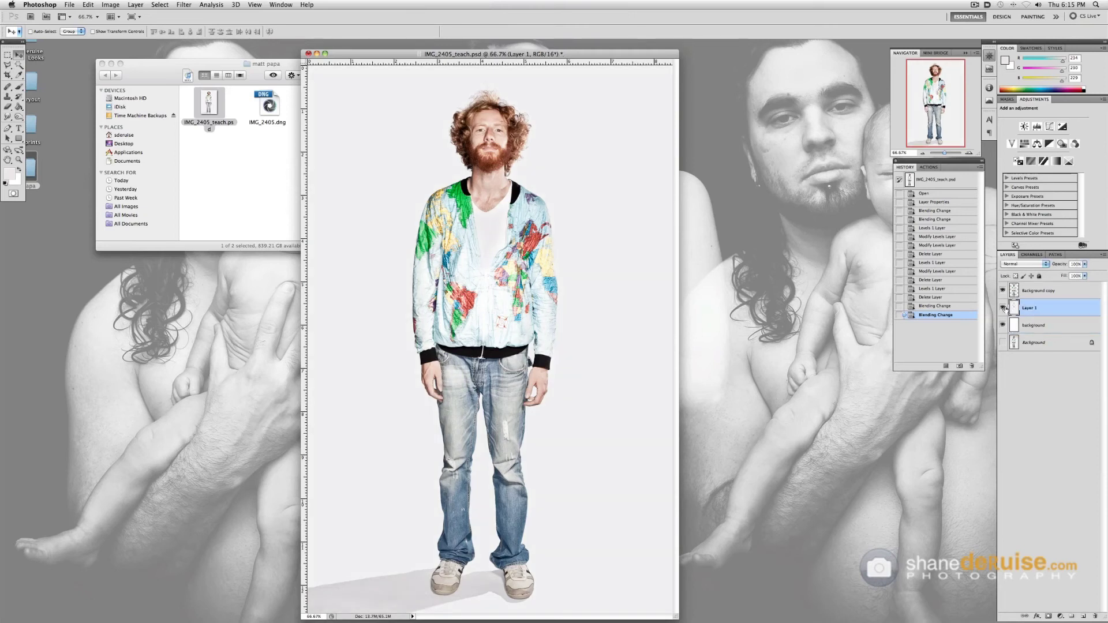
pyautogui.click(6, 65)
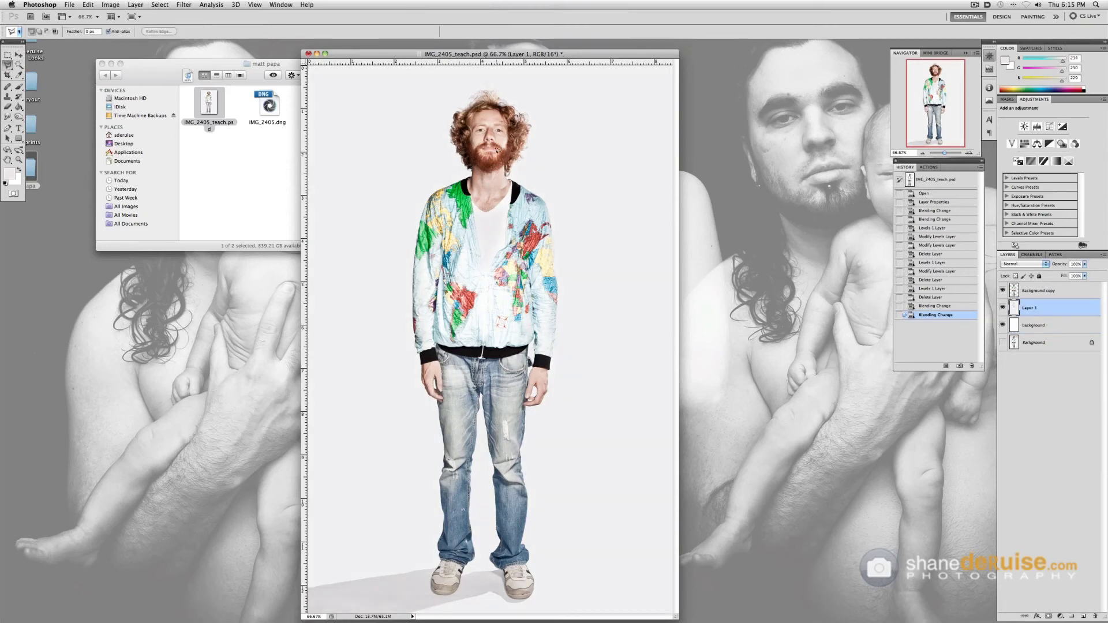
pyautogui.moveTo(425, 254)
pyautogui.mouseDown()
pyautogui.moveTo(501, 438)
pyautogui.moveTo(541, 310)
pyautogui.moveTo(552, 225)
pyautogui.moveTo(513, 118)
pyautogui.moveTo(488, 140)
pyautogui.mouseUp()
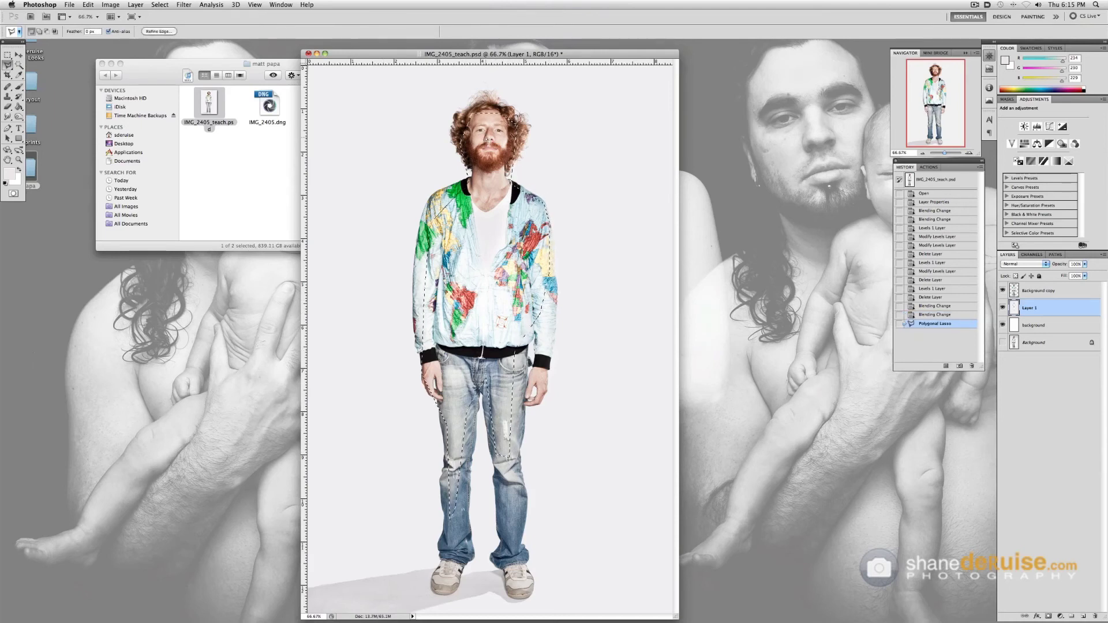
# Step: Feather the selection 85 px, delete it from Layer 1, then undo back
pyautogui.rightClick(486, 277)
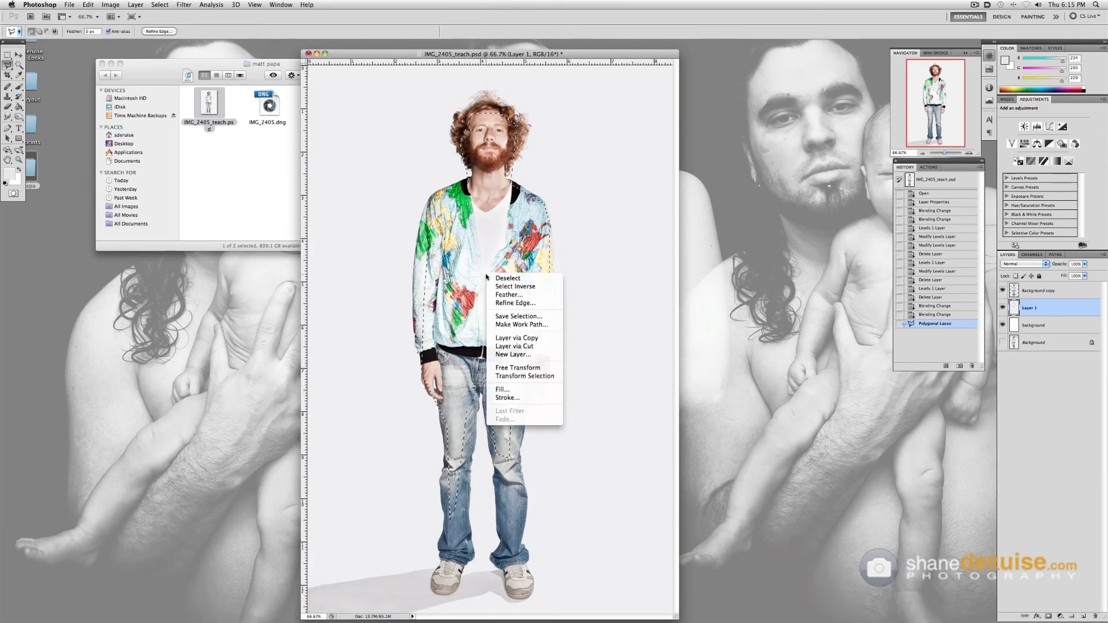
pyautogui.click(508, 294)
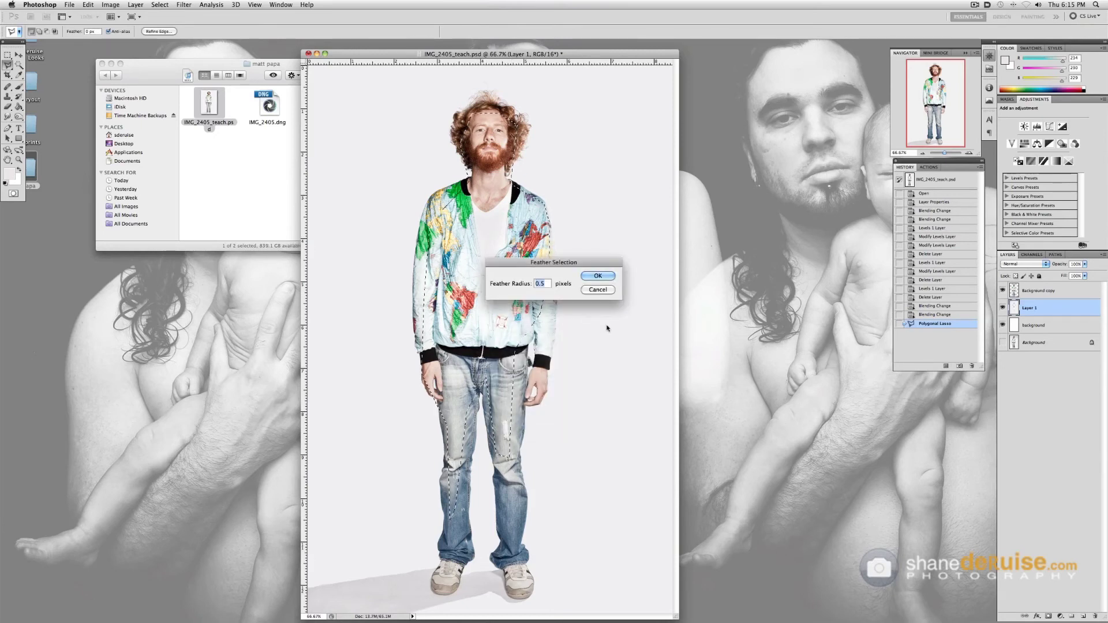
pyautogui.write('85')
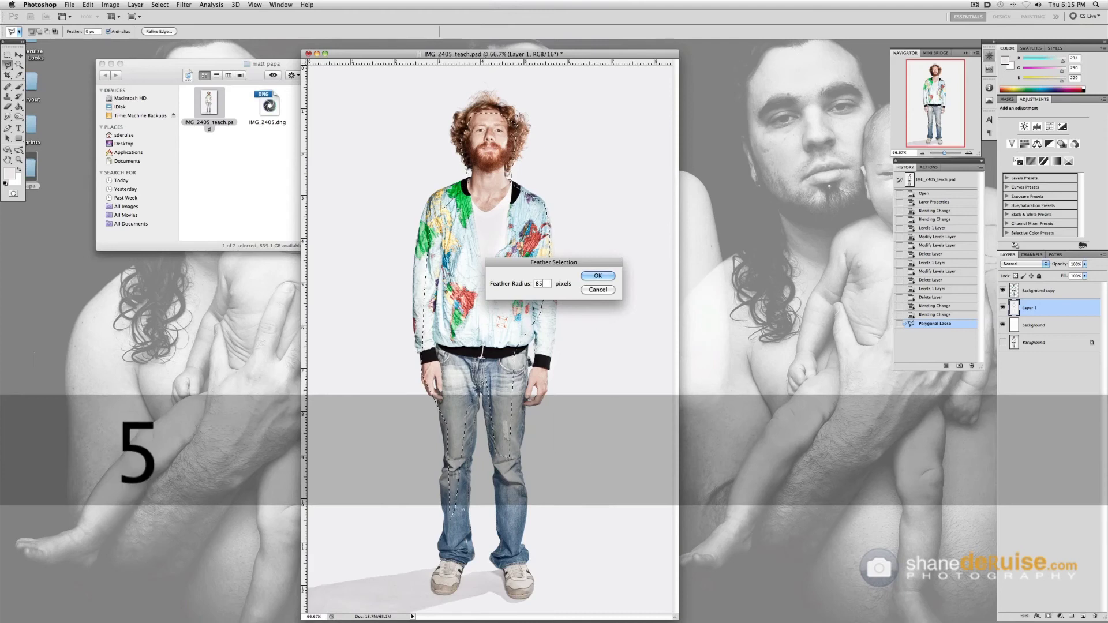
pyautogui.press('Return')
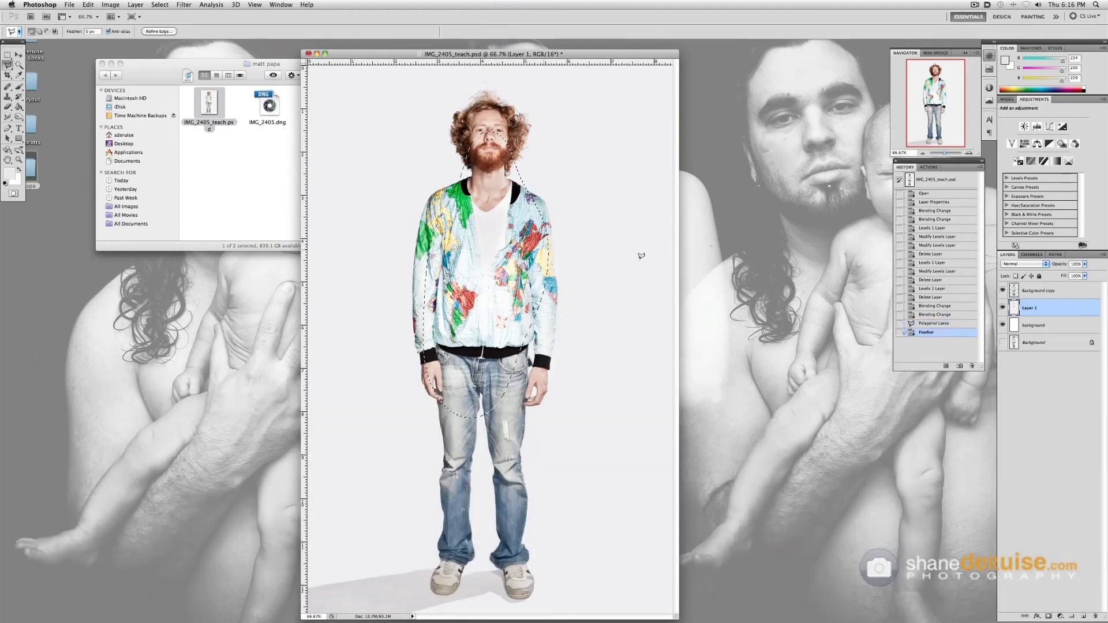
pyautogui.press('Delete')
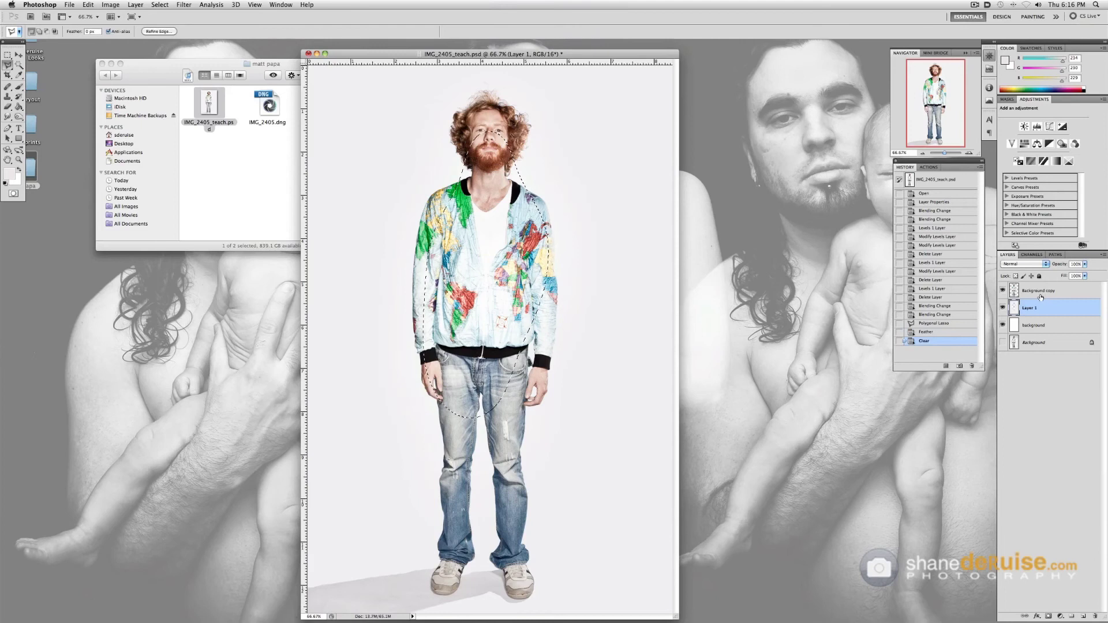
pyautogui.press('super+z')
pyautogui.click(930, 324)
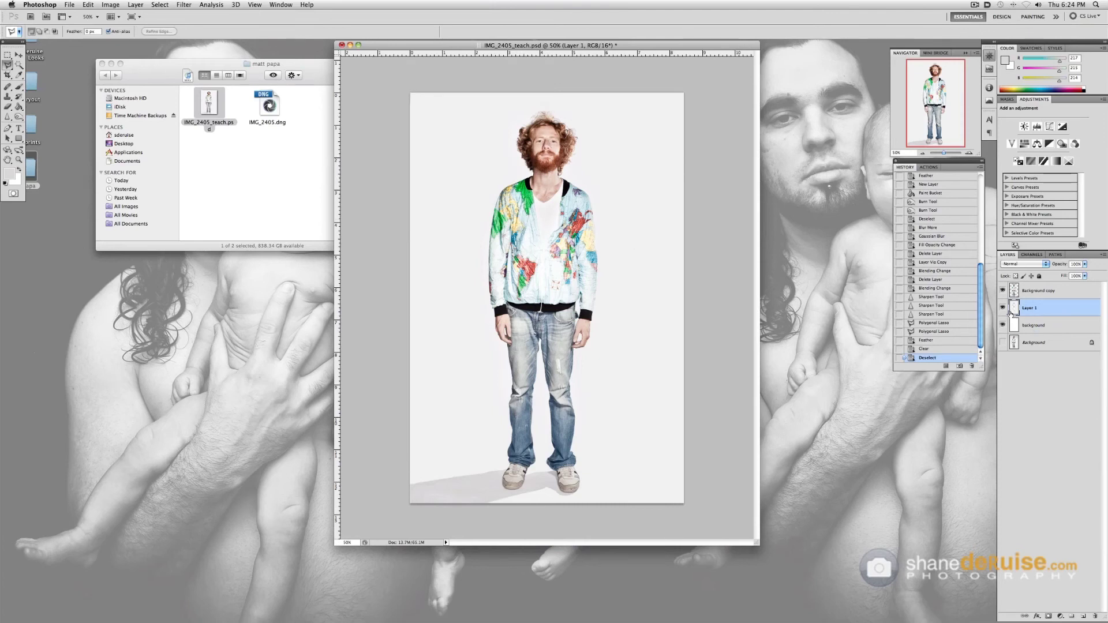
# Step: Toggle Layer 1 and the white background layer to compare the lightened backdrop, then zoom in
pyautogui.click(1002, 308)
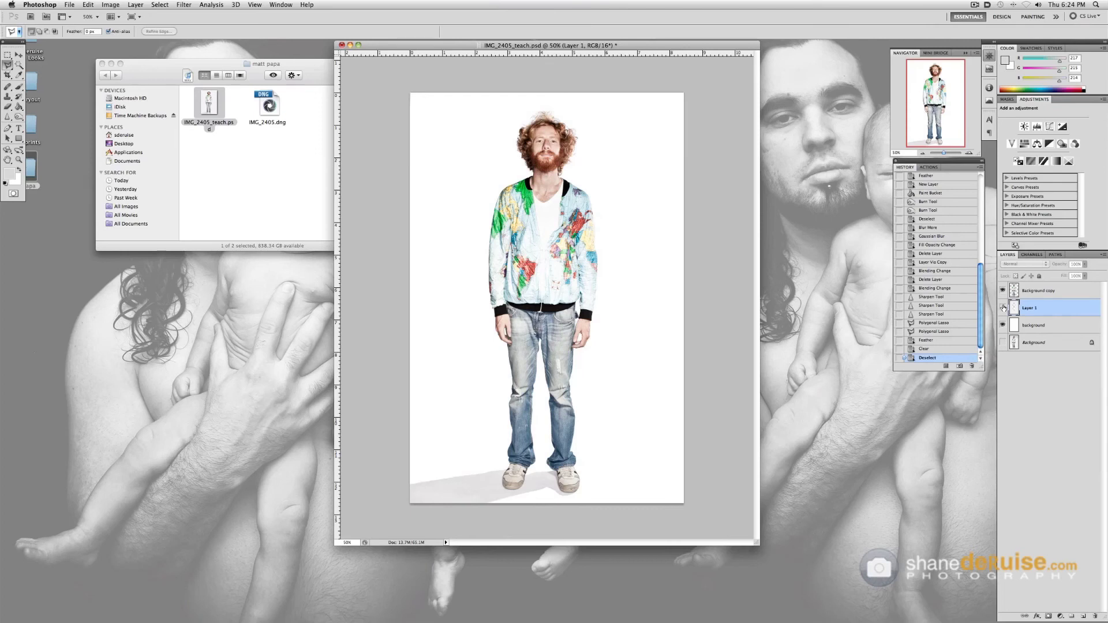
pyautogui.click(1002, 308)
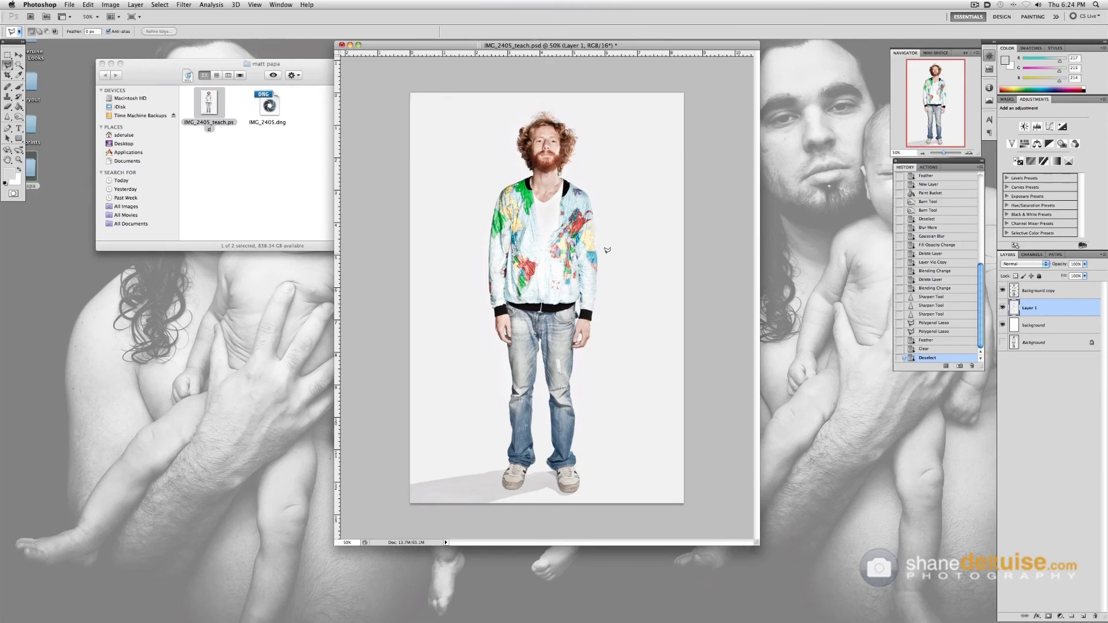
pyautogui.click(1002, 309)
pyautogui.click(1003, 325)
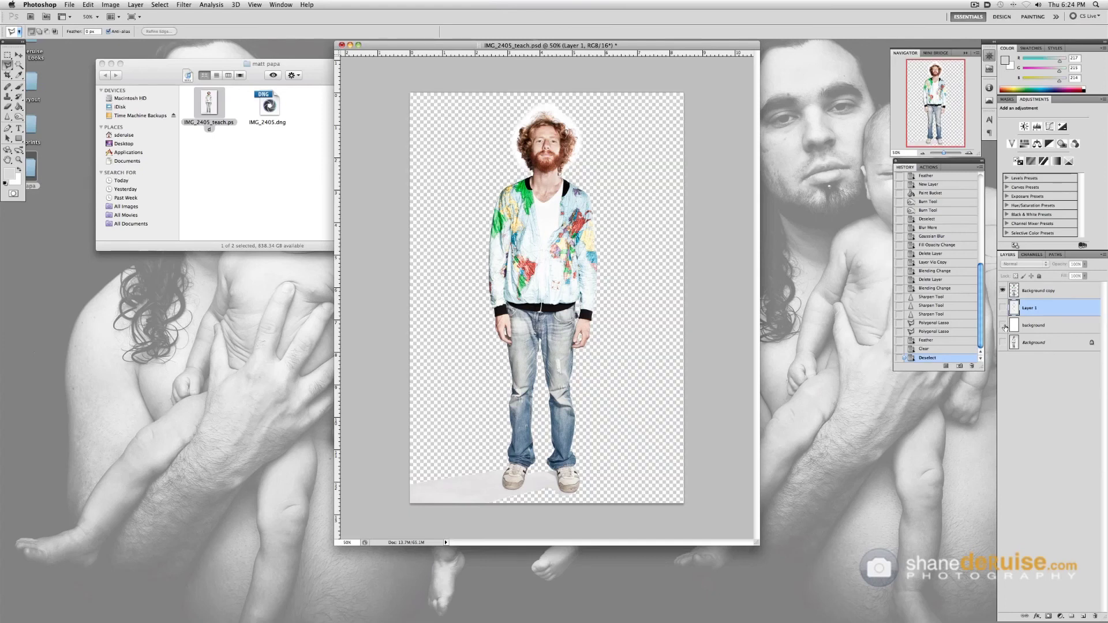
pyautogui.click(1003, 326)
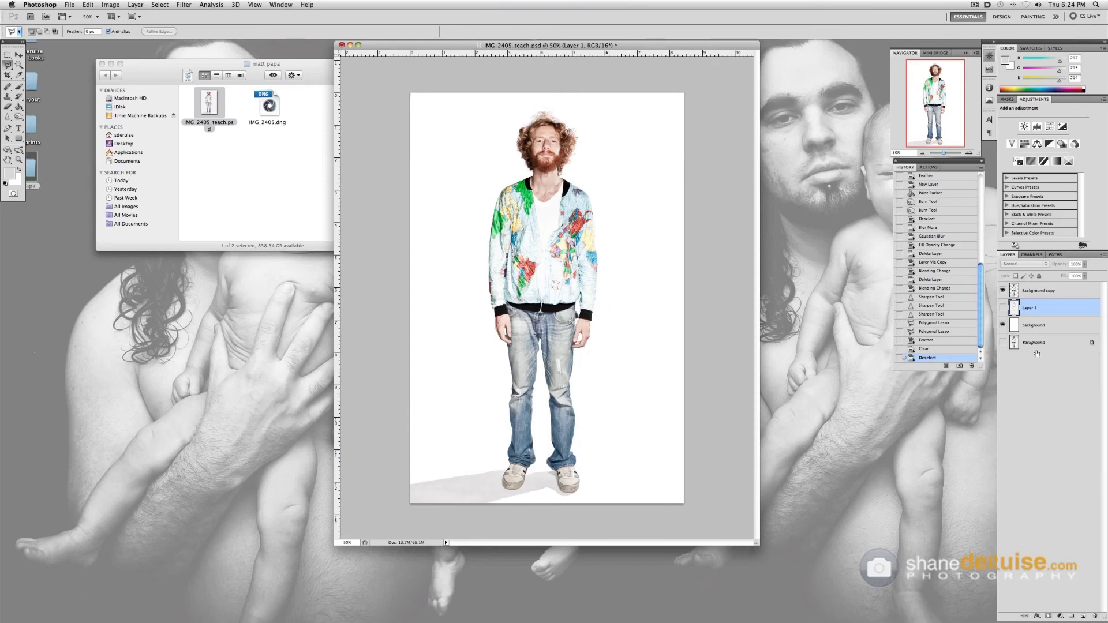
pyautogui.click(1003, 308)
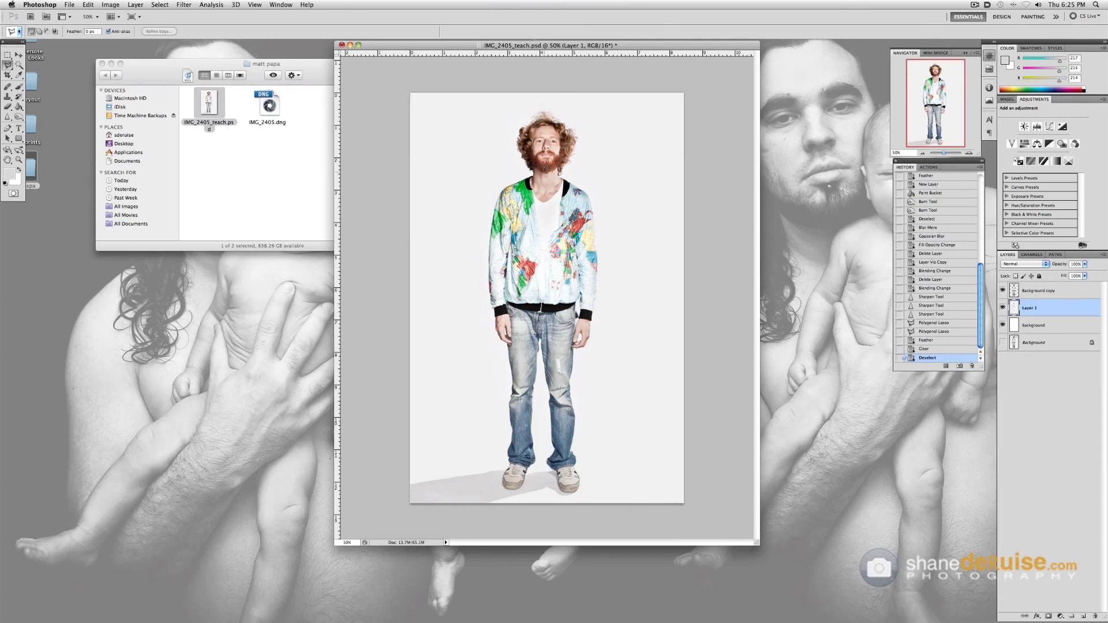
pyautogui.click(1003, 307)
pyautogui.press('super+equal')
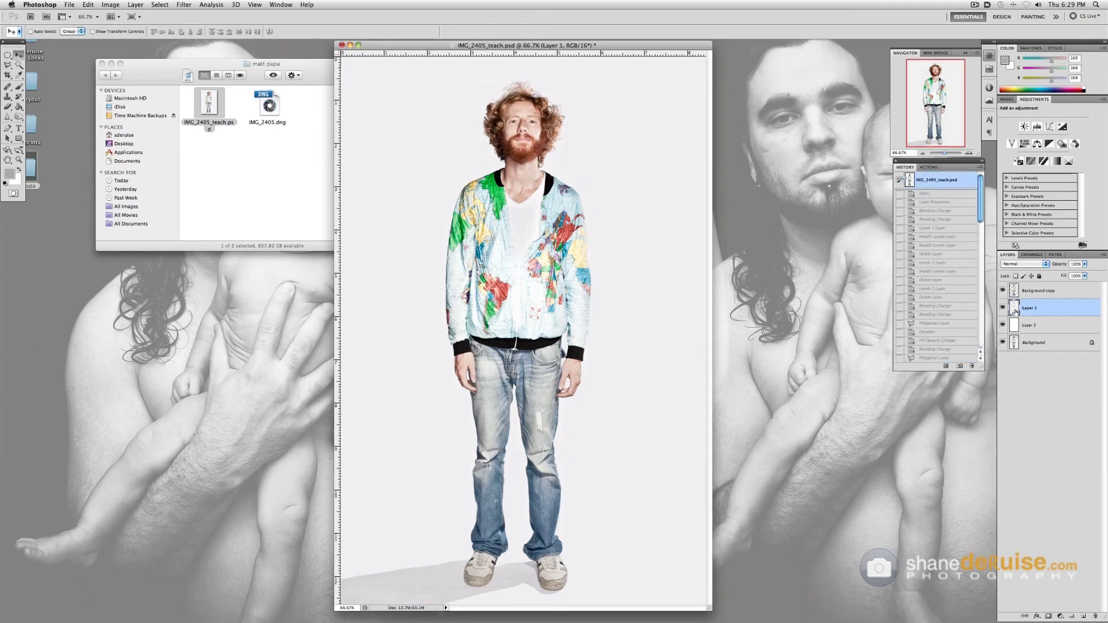
pyautogui.click(1002, 307)
pyautogui.click(1002, 307)
pyautogui.click(1003, 326)
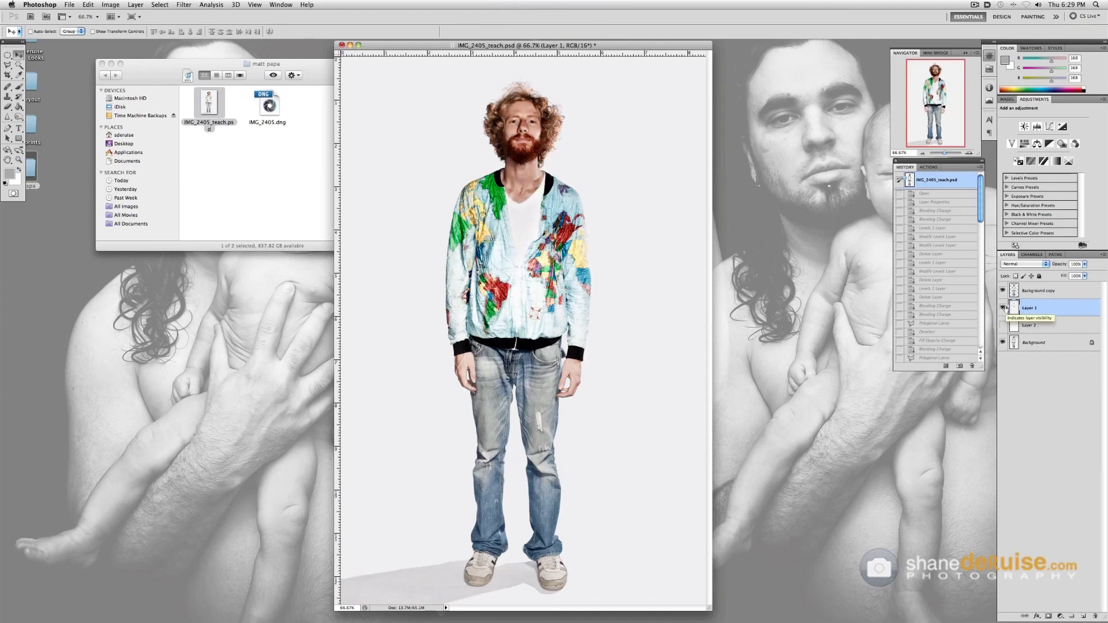
pyautogui.click(1003, 325)
pyautogui.click(1002, 307)
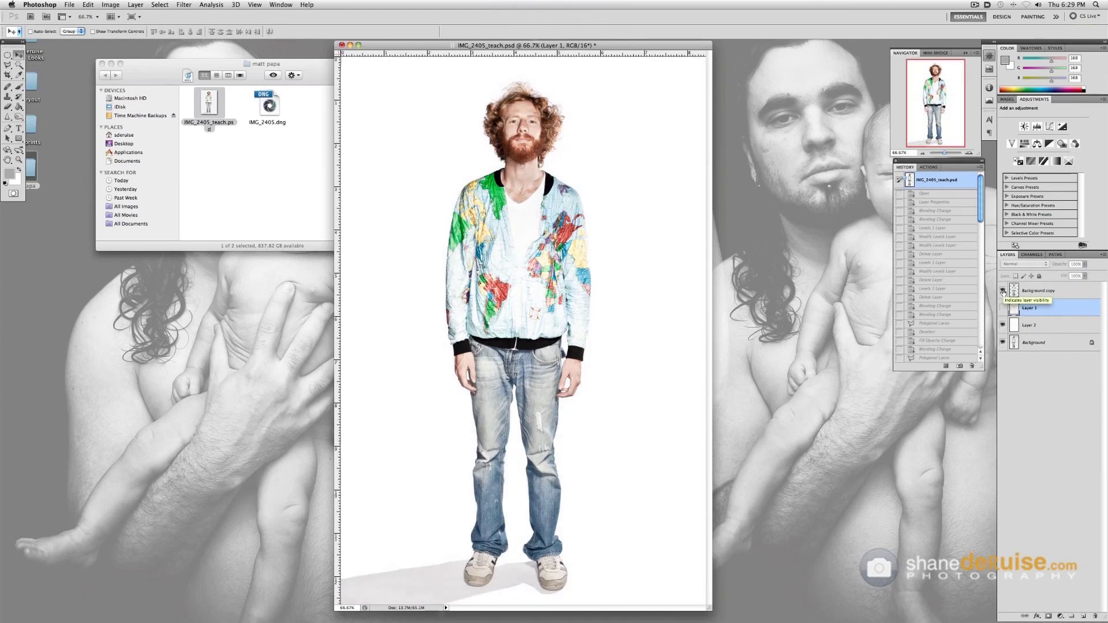
pyautogui.click(1002, 307)
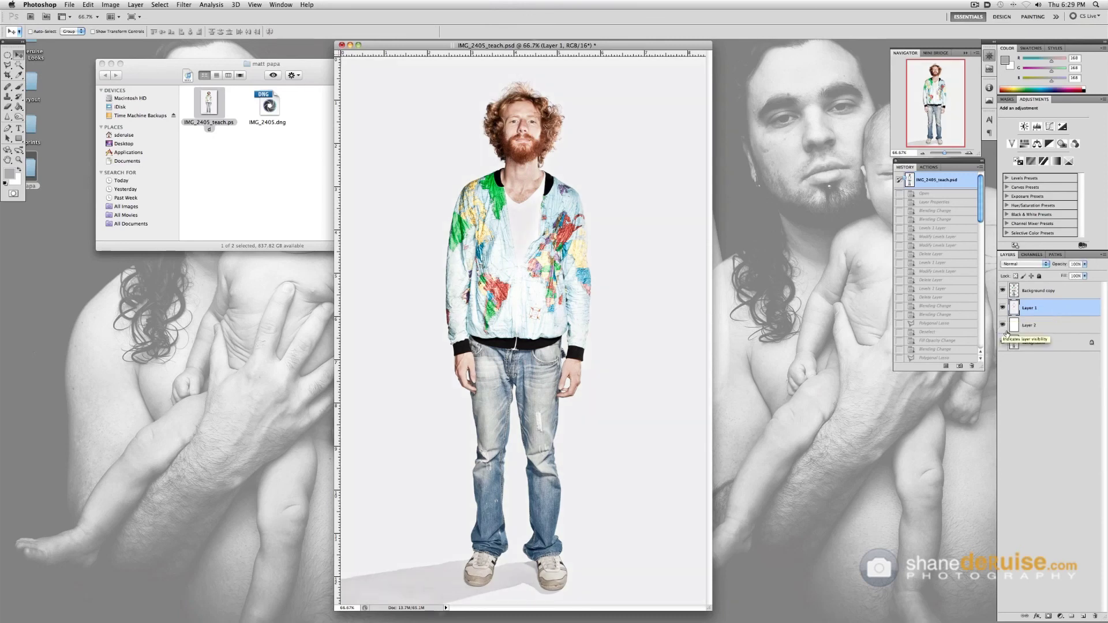